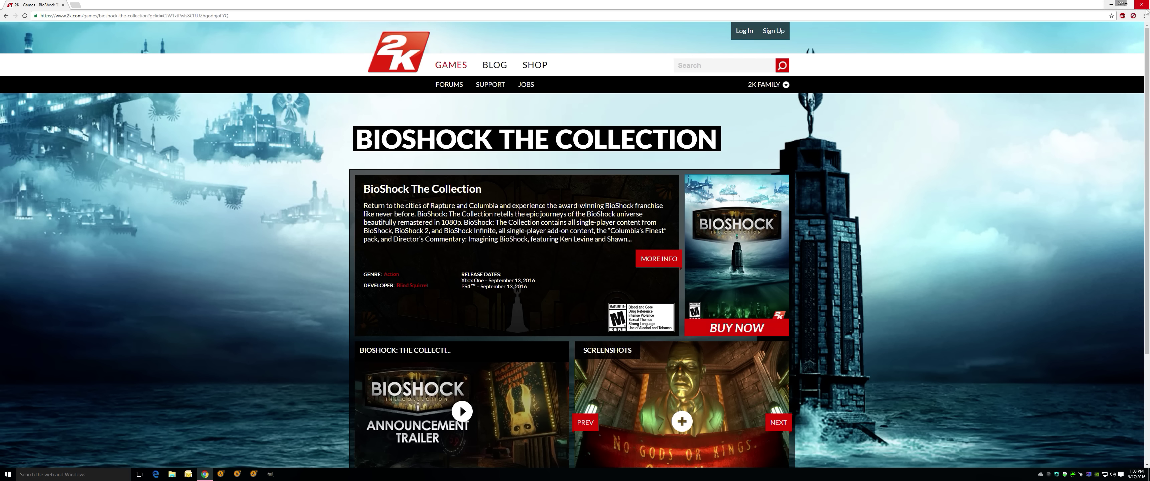
Minimize Chrome and search %appdata% to reach the AppData Roaming folder
left_click(1110, 4)
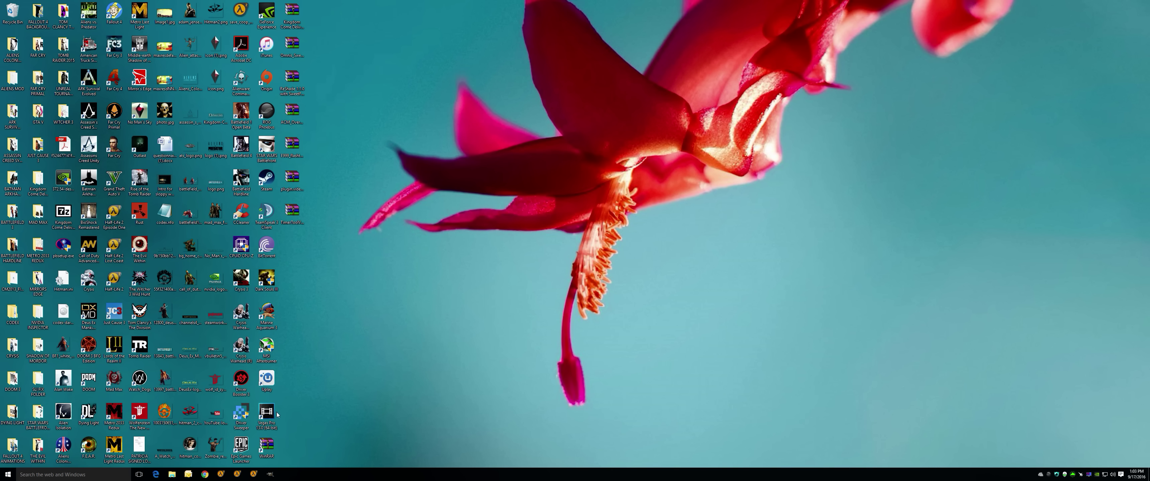
left_click(119, 473)
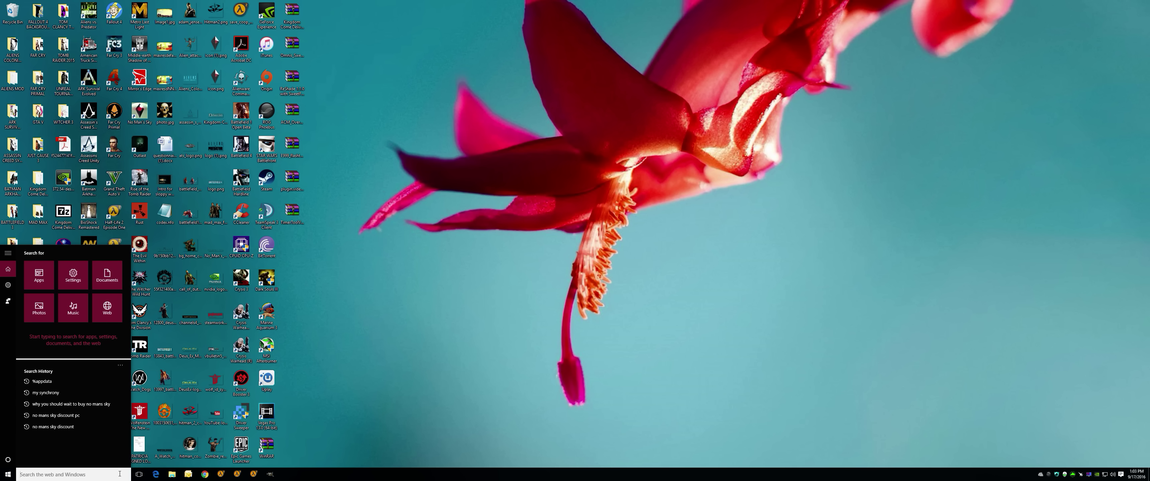
type("%")
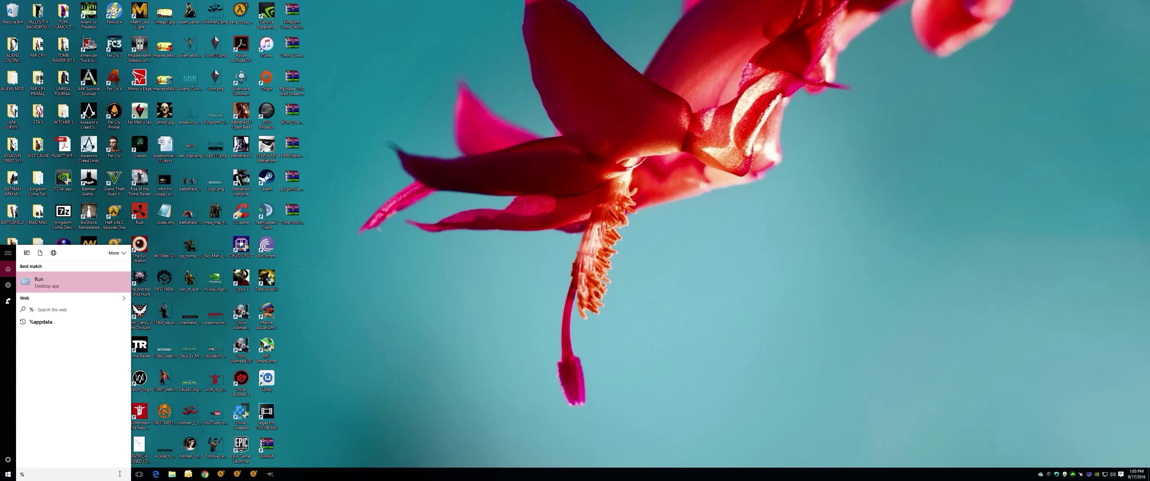
type("appdata")
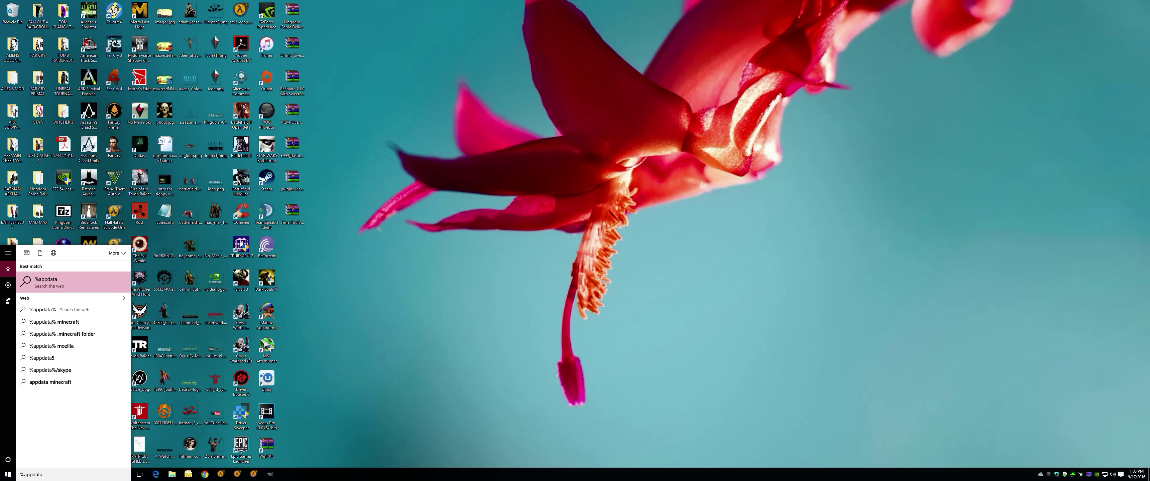
type("%")
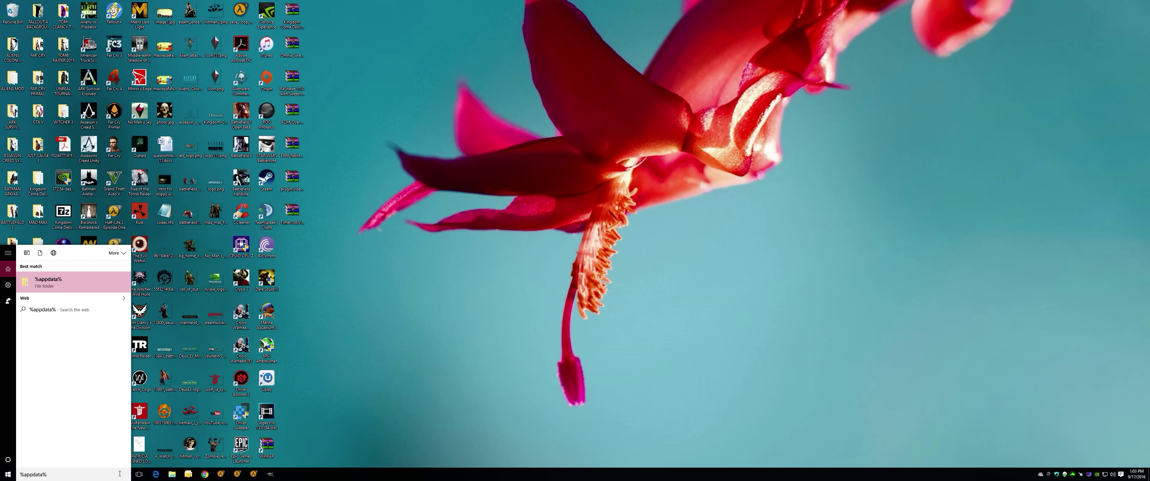
left_click(53, 282)
Open Bioshock.ini from BioshockHD\Bioshock in Notepad
left_click(578, 192)
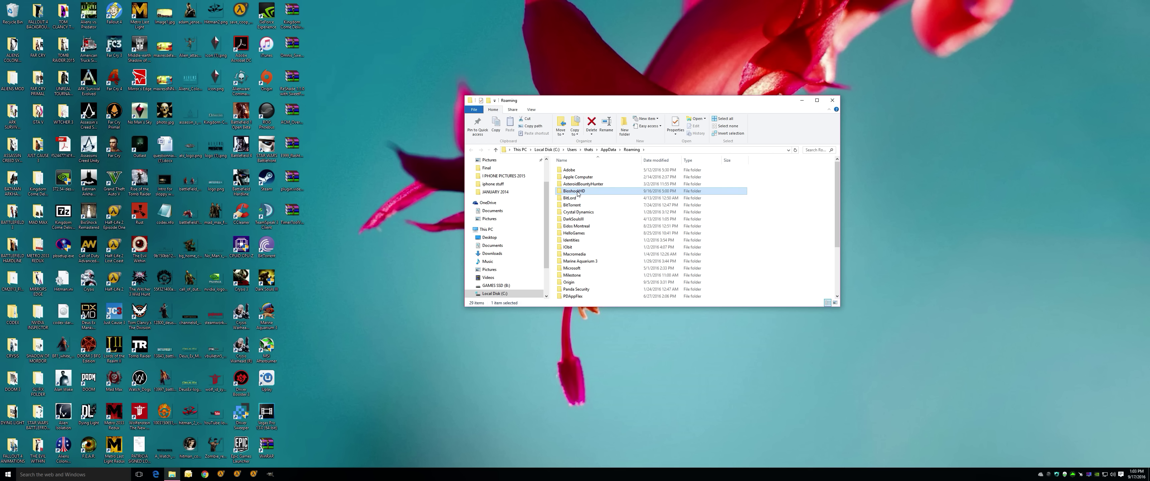
double_click(578, 192)
double_click(587, 171)
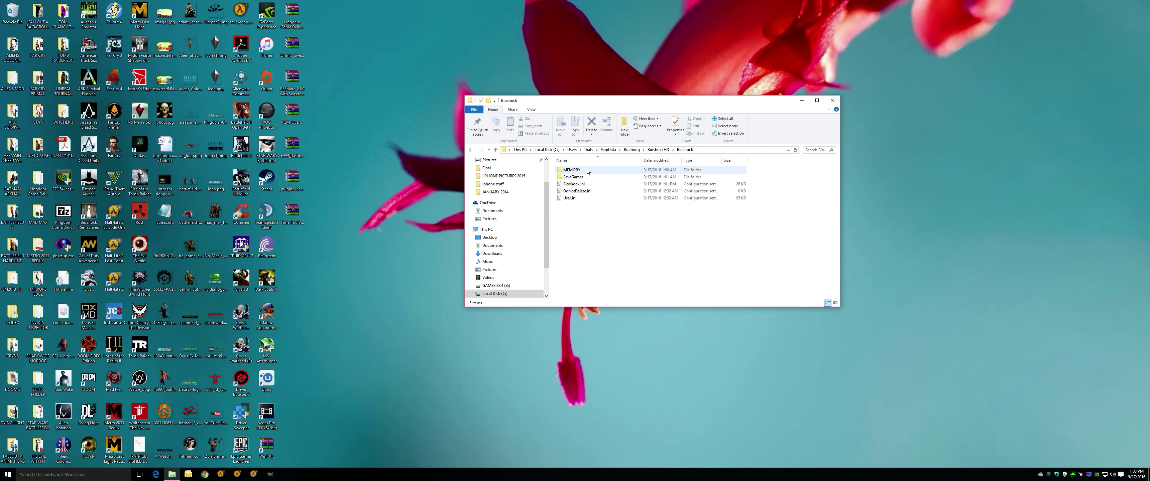
double_click(575, 184)
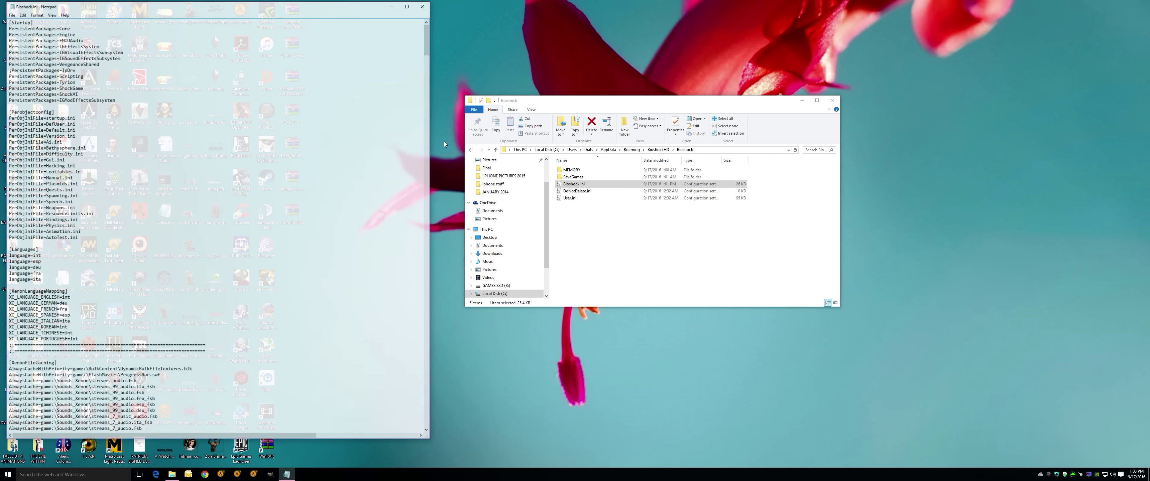
Snap Notepad to the left half and scroll to [WinDrv.WindowsClient] with FullscreenViewportX=3440, FullscreenViewportY=1440
key("super+Left")
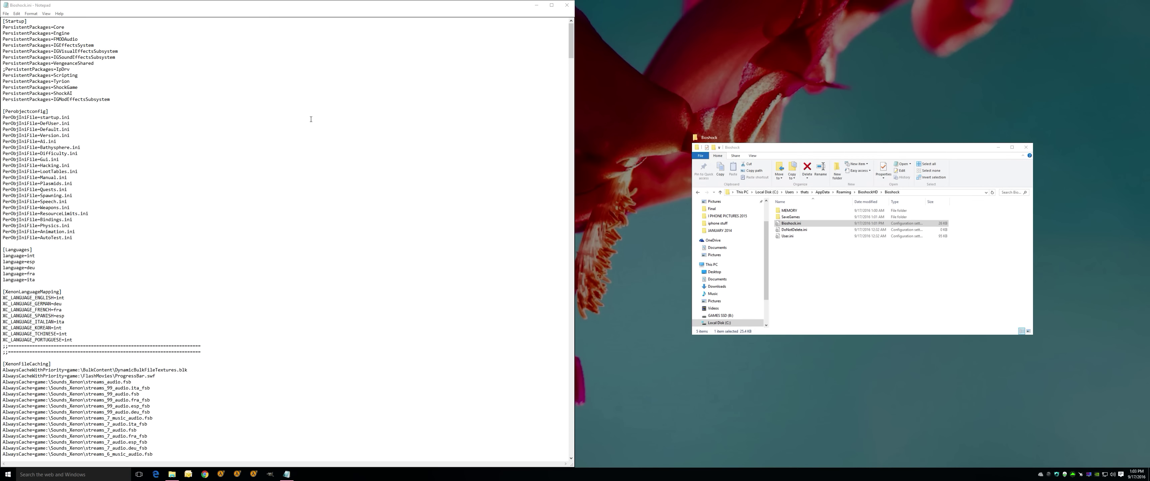
scroll(295, 247, "down", 20)
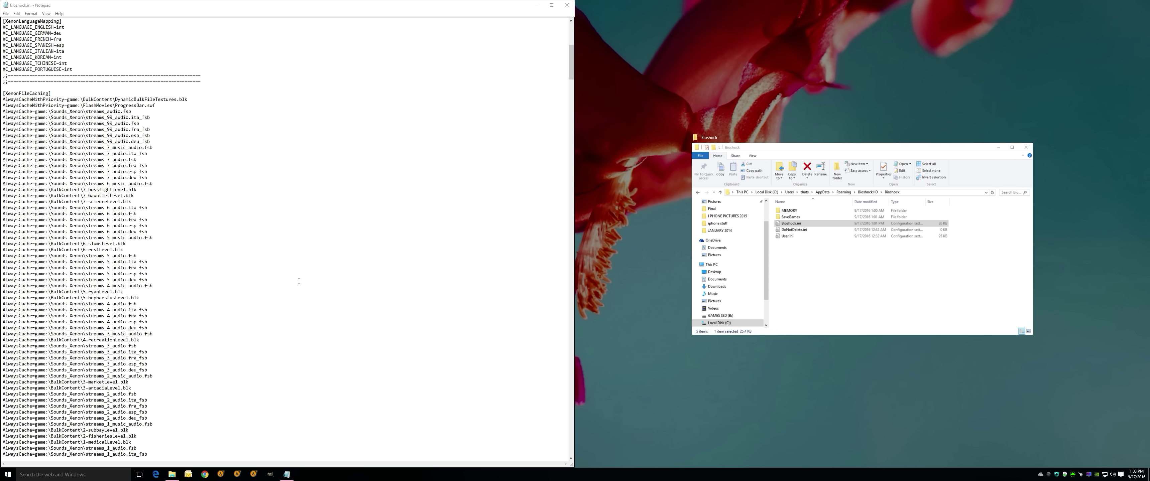
scroll(298, 281, "down", 20)
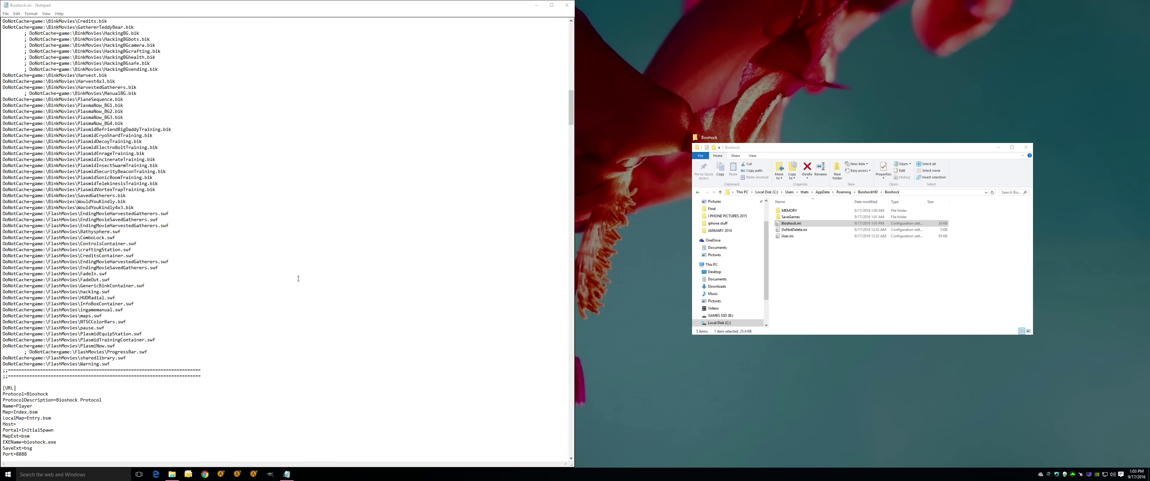
scroll(298, 279, "down", 16)
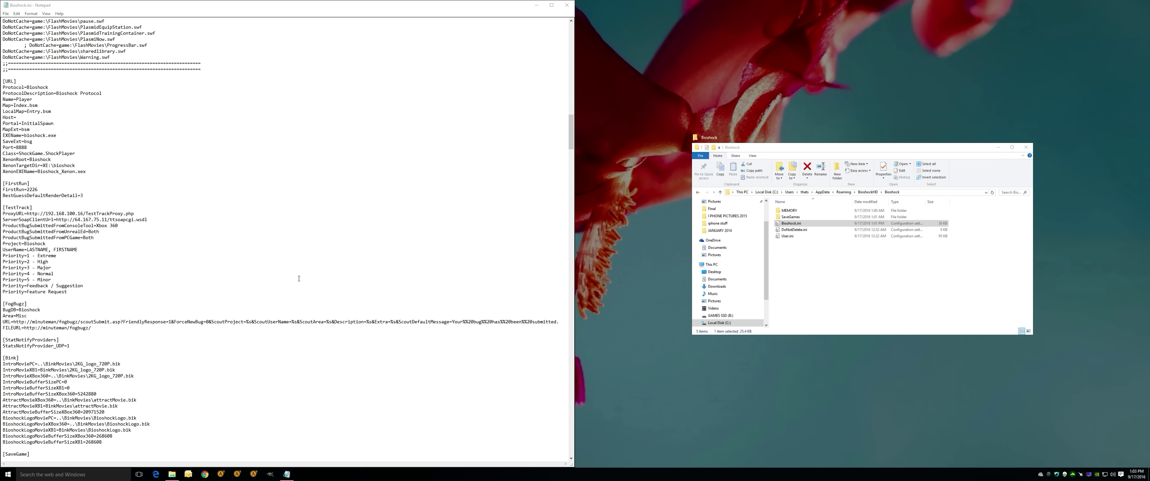
scroll(299, 279, "down", 9)
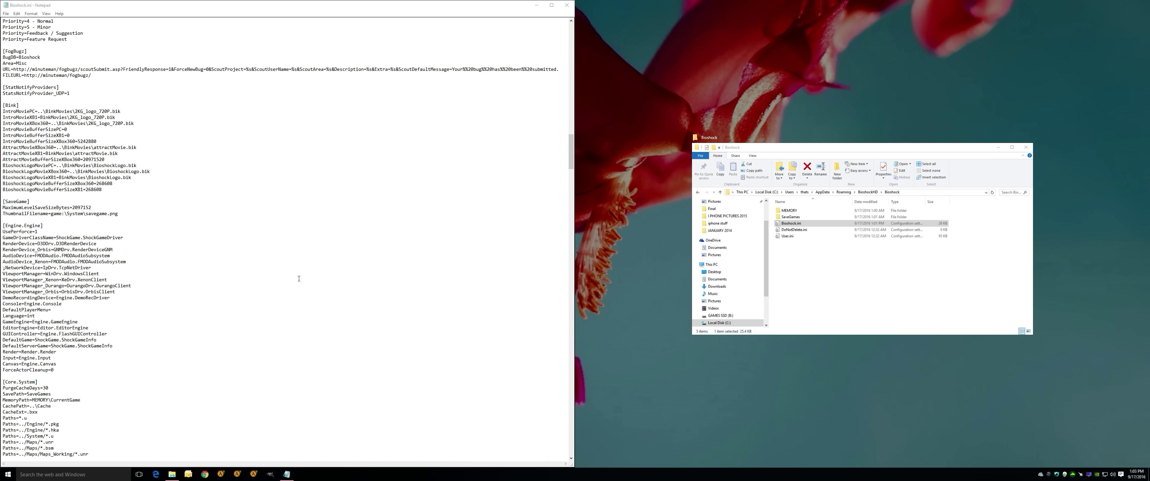
scroll(298, 279, "down", 20)
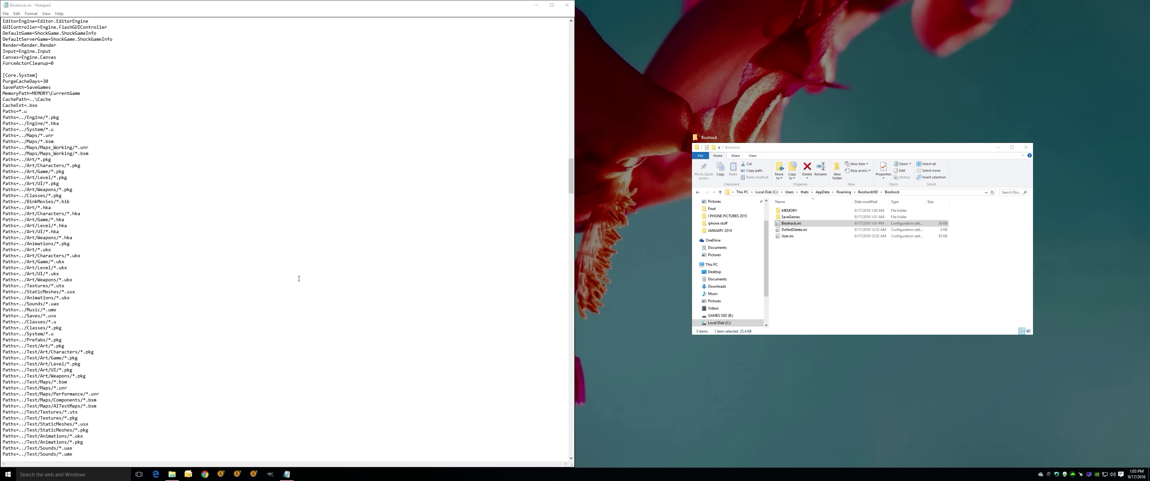
scroll(299, 278, "down", 20)
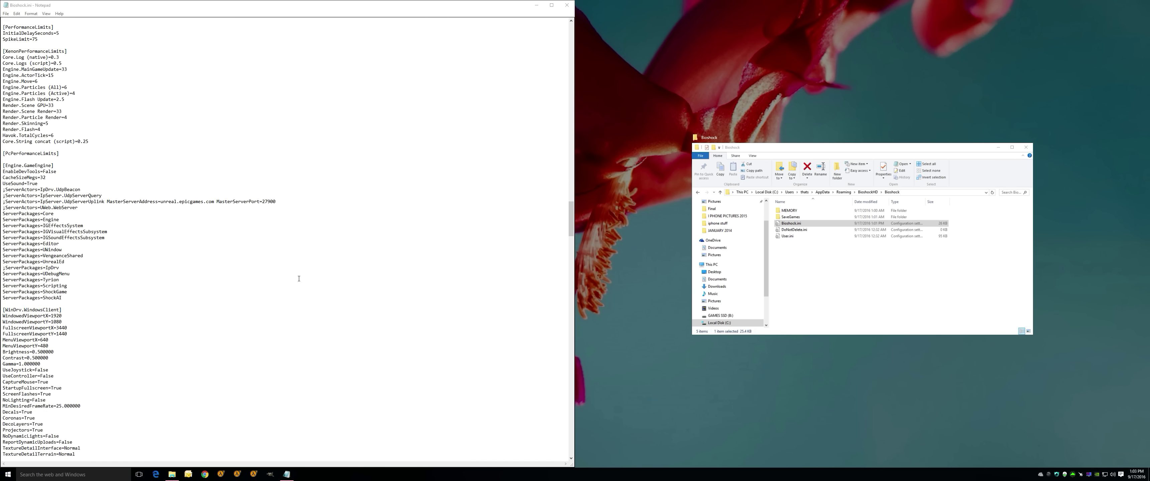
scroll(299, 278, "down", 5)
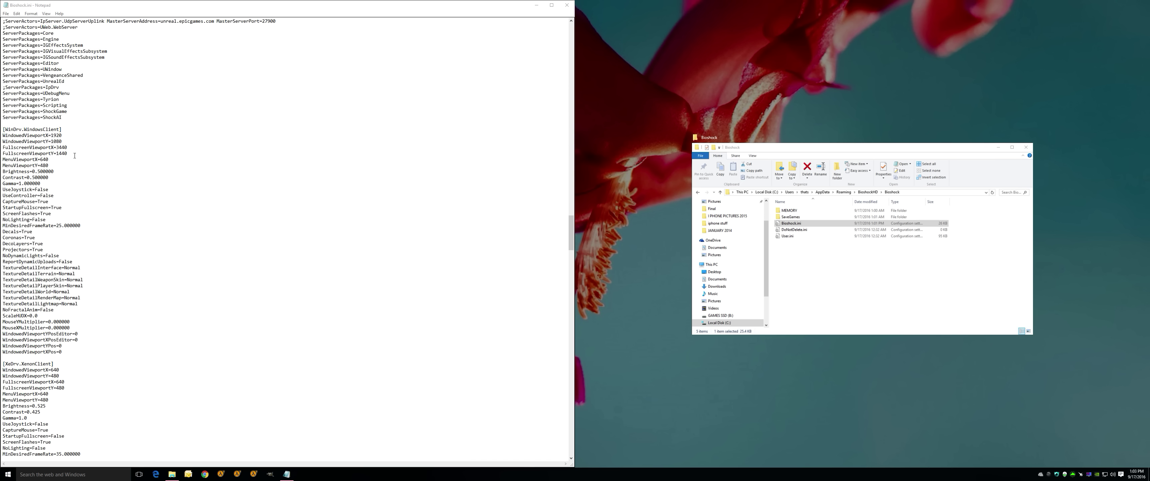
left_click(6, 13)
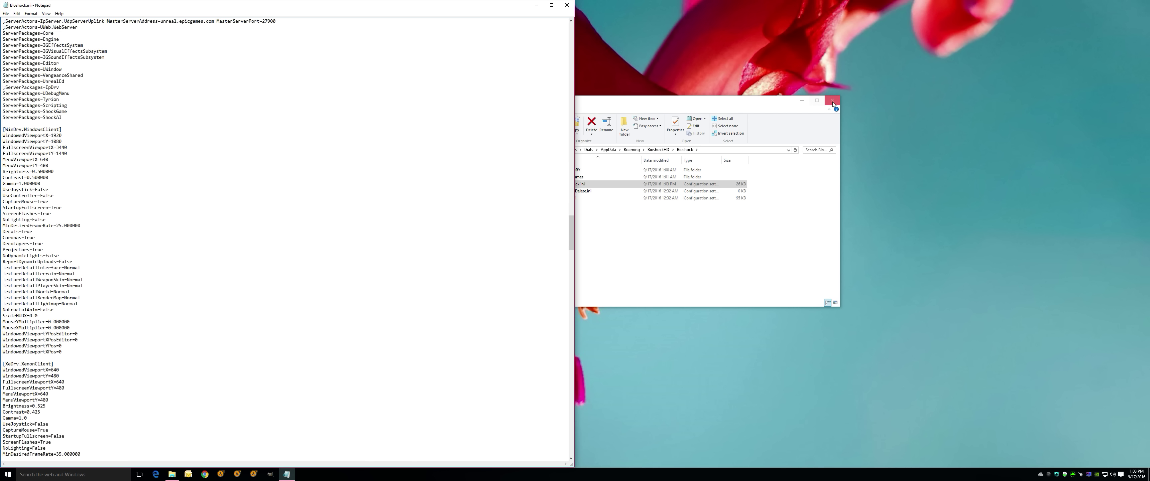
Close File Explorer and scroll down to [ShockGame.ShockUserSettings] showing bEAXEnabled=True and SpeakerMode=SM_5_1
left_click(831, 99)
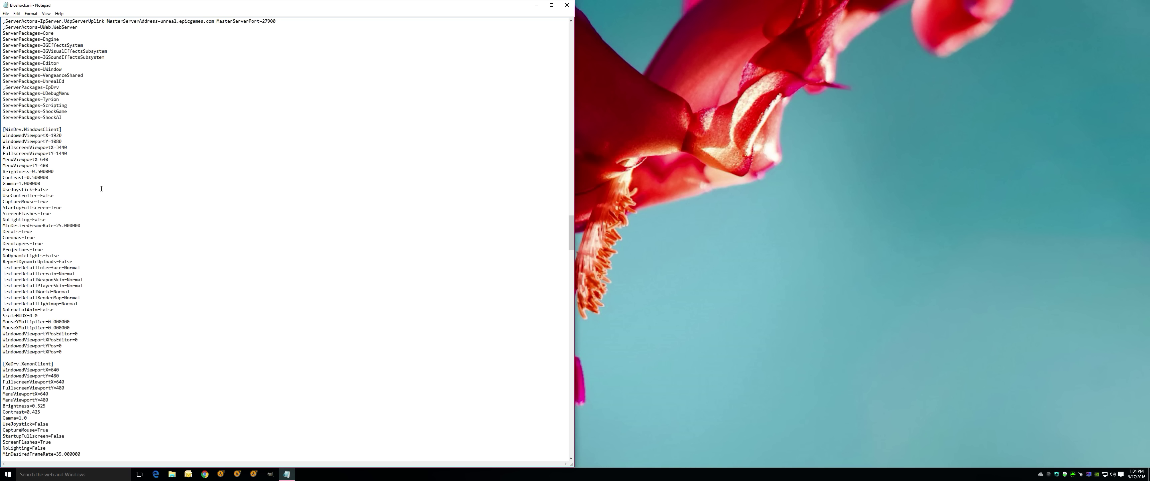
scroll(101, 189, "down", 5)
scroll(158, 253, "down", 12)
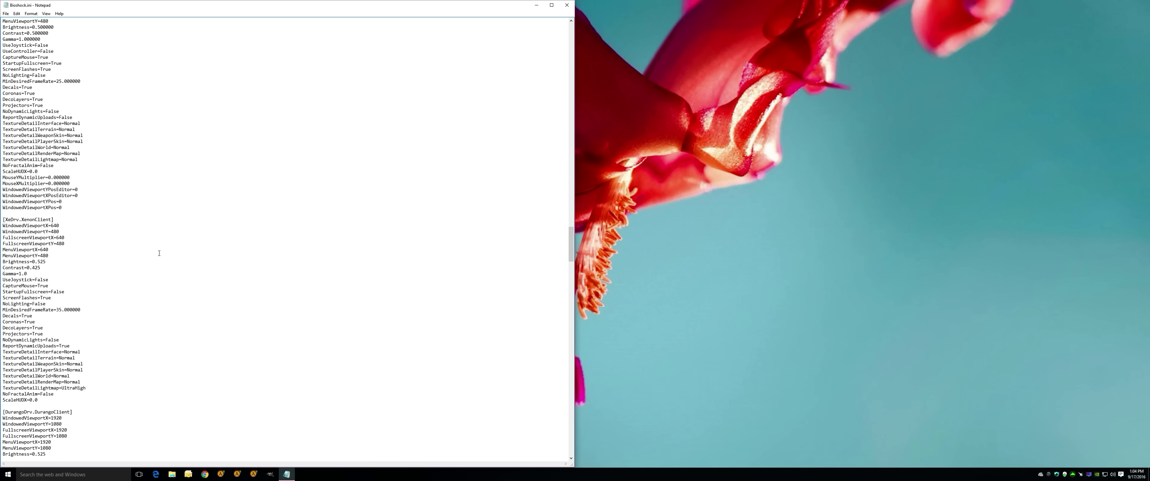
scroll(159, 253, "down", 4)
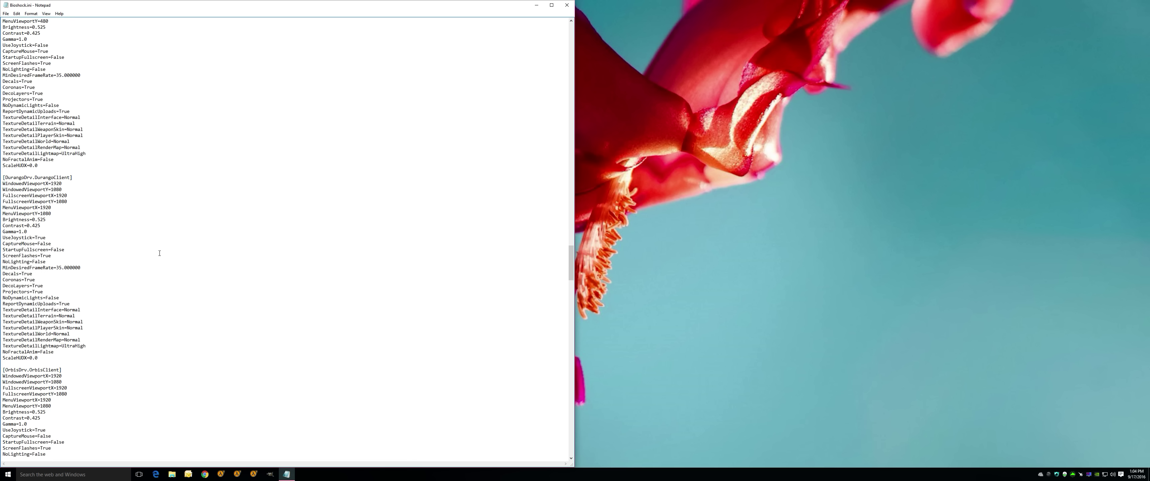
scroll(160, 253, "down", 9)
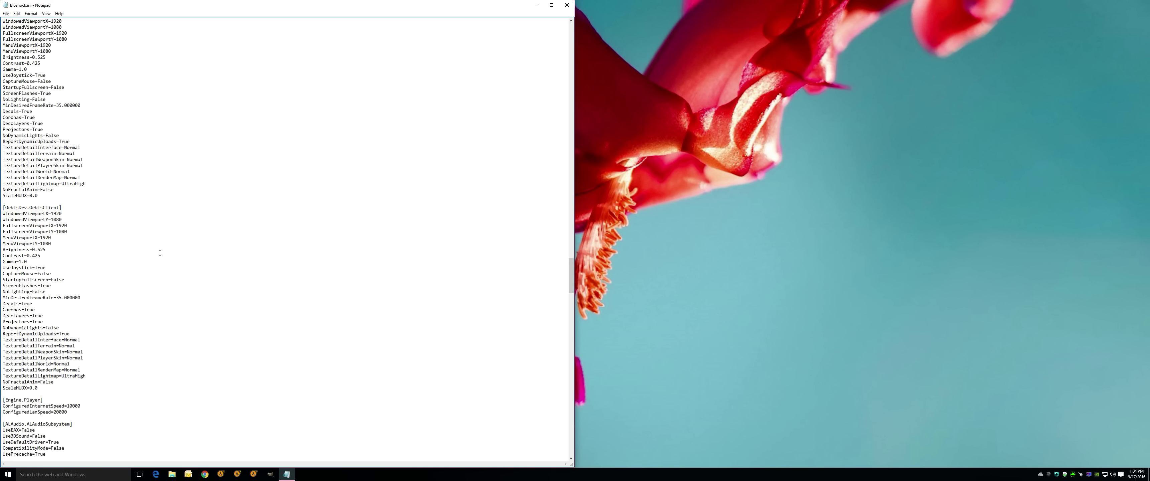
scroll(159, 253, "down", 8)
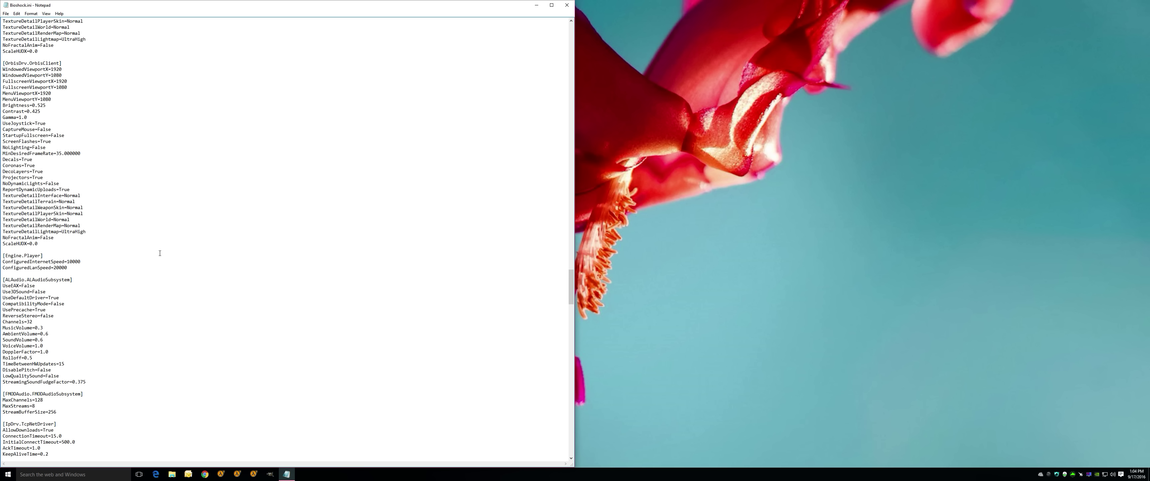
scroll(160, 253, "down", 14)
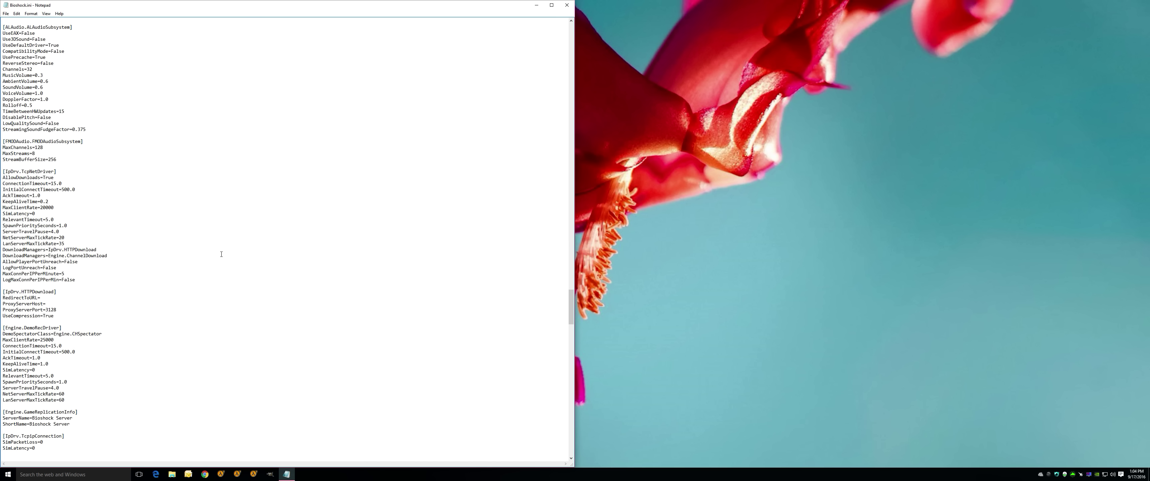
scroll(221, 254, "down", 9)
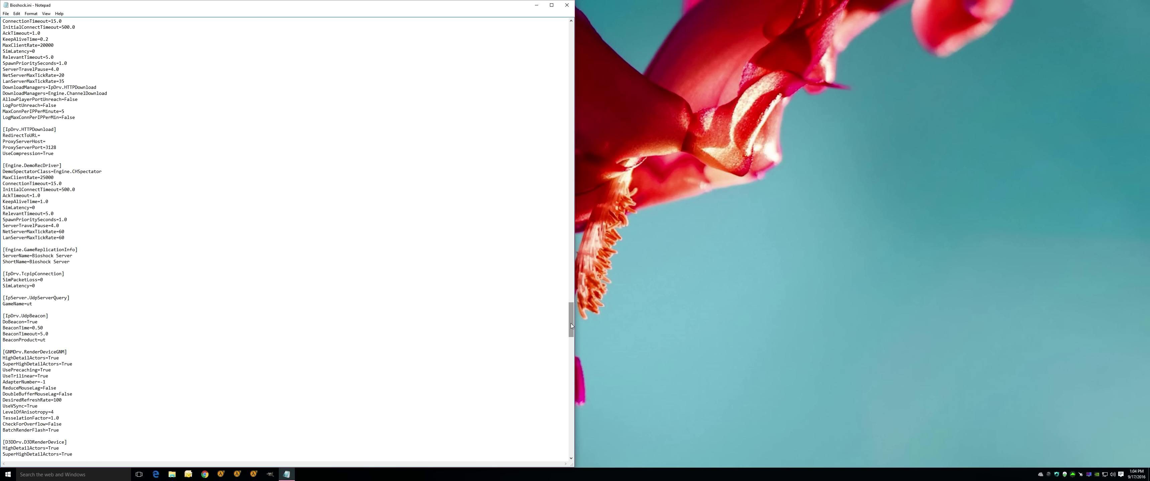
left_click_drag(571, 325, 580, 457)
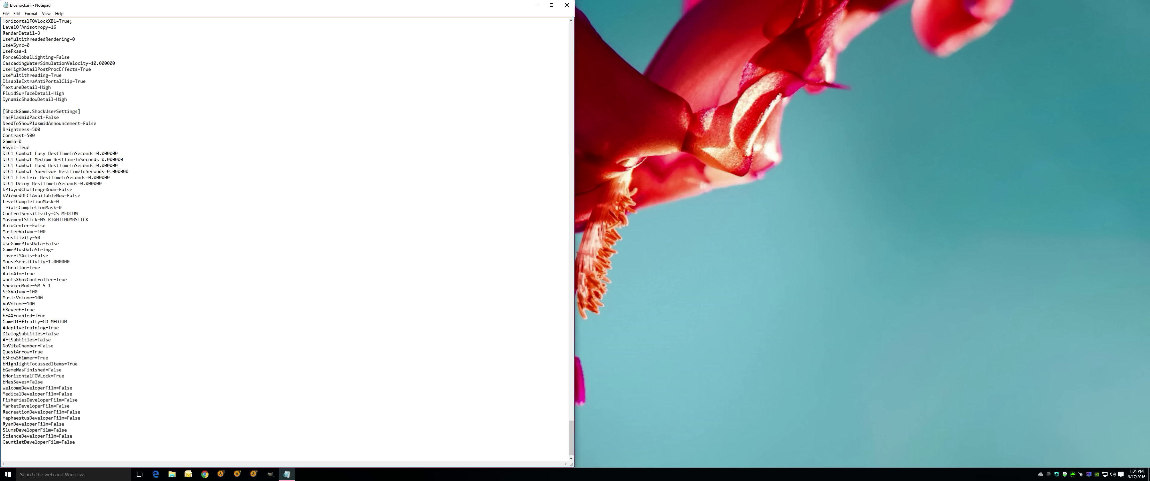
Dismiss the context menu and scroll back up toward the [Engine.RenderConfig] section
right_click(12, 23)
left_click(229, 200)
scroll(228, 272, "up", 10)
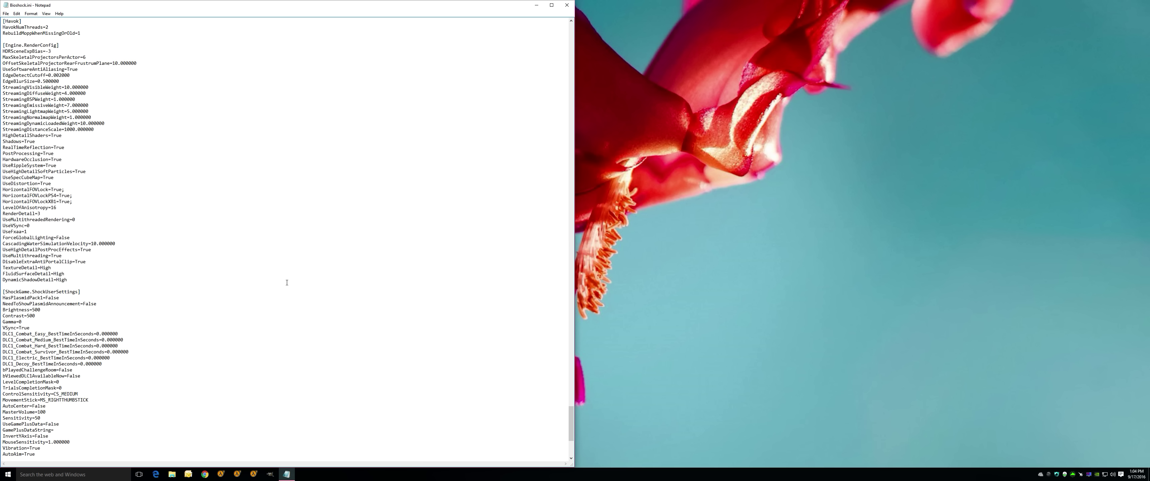
Review [Engine.RenderConfig] (HorizontalFOVLock=True, LevelOfAnisotropy=16) and save Bioshock.ini
scroll(286, 283, "up", 2)
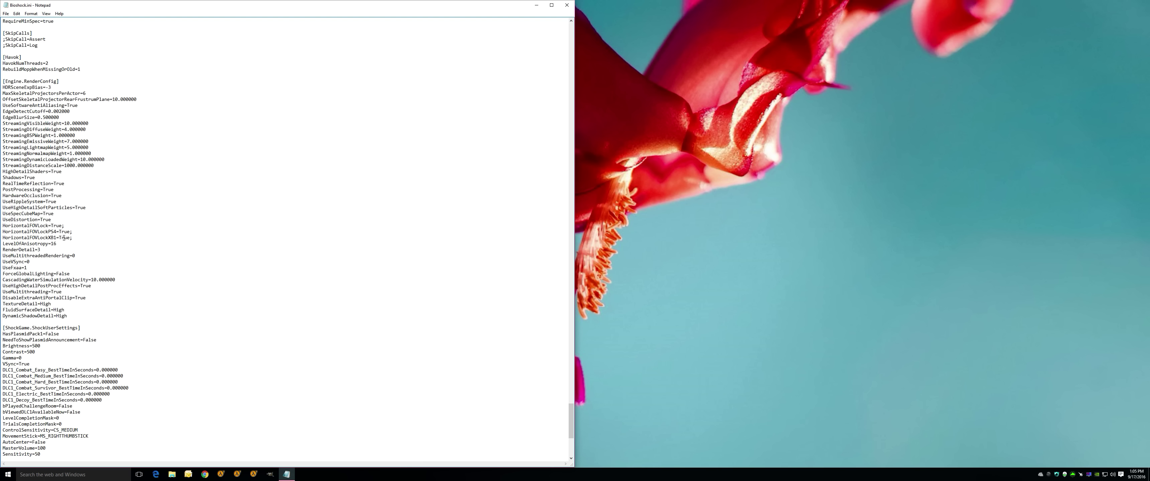
left_click(6, 14)
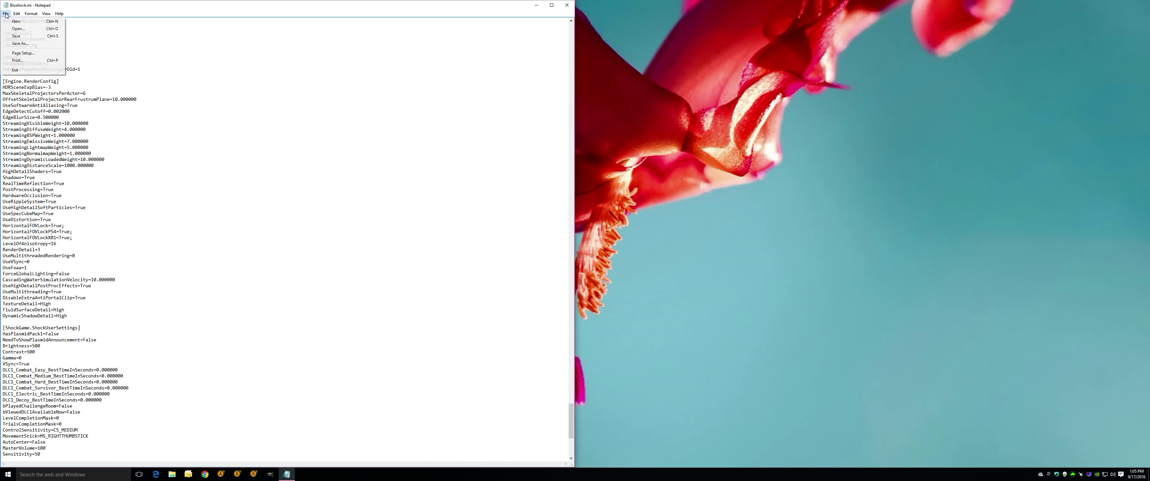
left_click(18, 37)
Scroll up through Bioshock.ini, save it via File > Save, and close Notepad
scroll(155, 222, "up", 20)
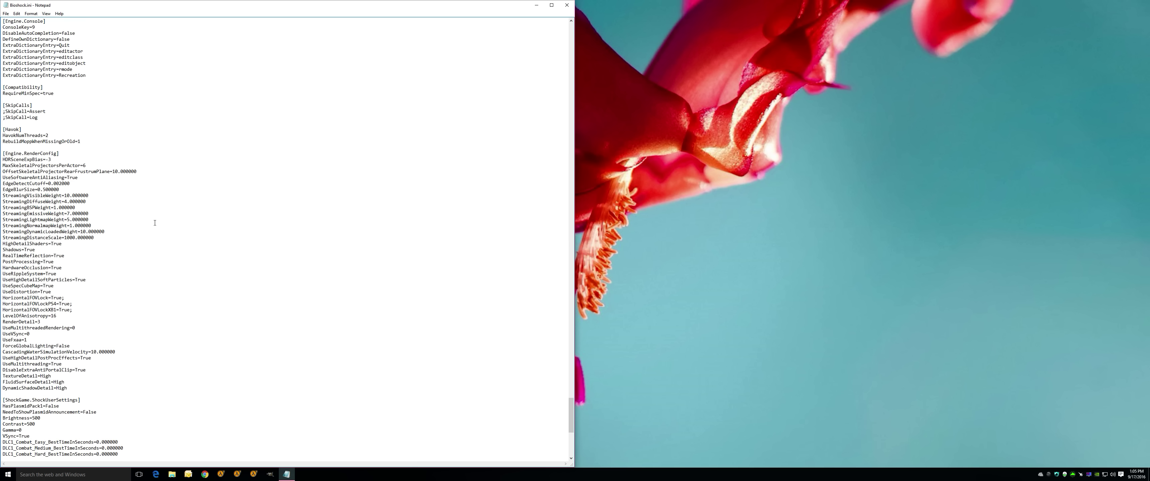
scroll(152, 222, "up", 12)
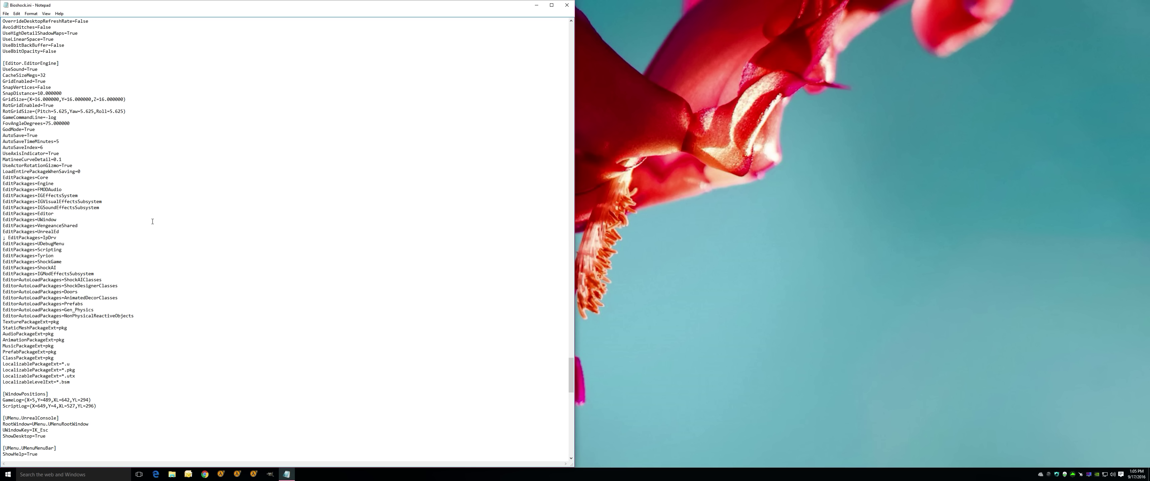
scroll(153, 222, "up", 14)
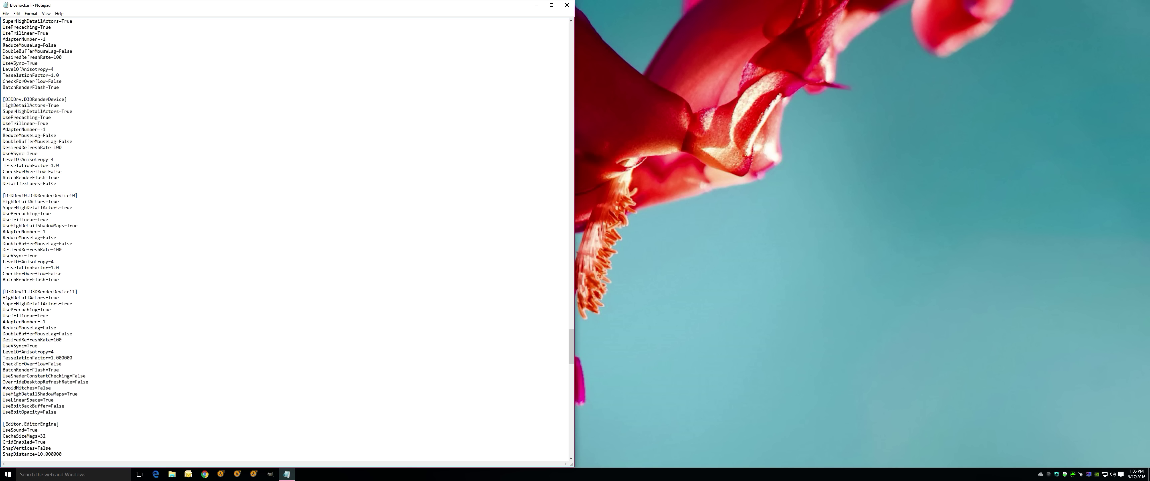
scroll(46, 48, "up", 1)
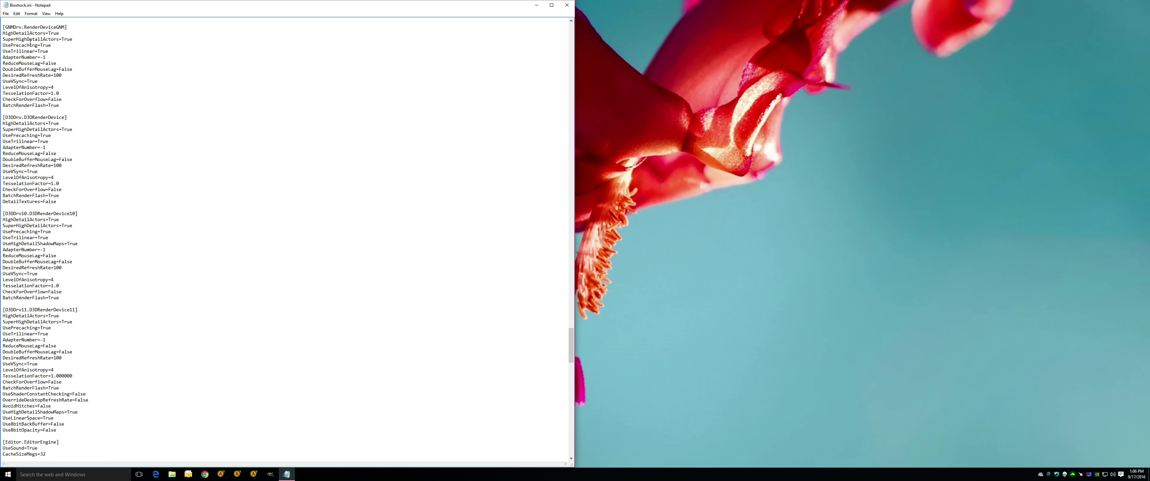
left_click(6, 14)
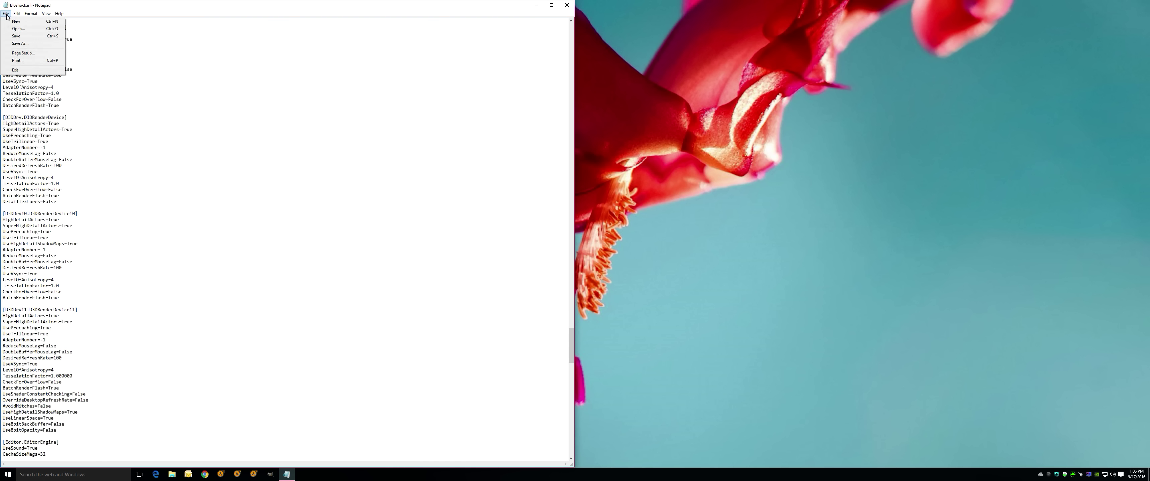
left_click(23, 37)
left_click(566, 5)
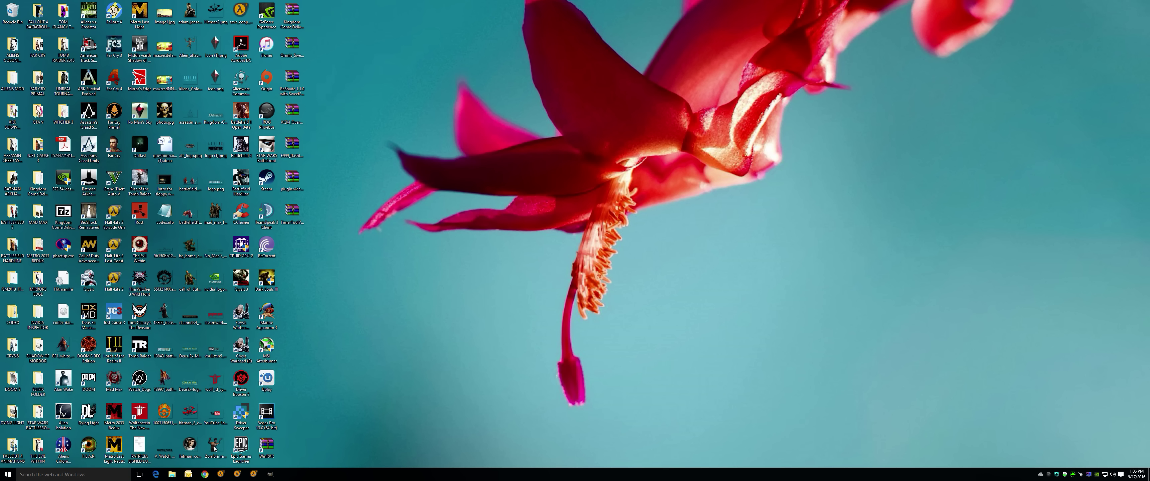
Search %appdata% and open User.ini from BioshockHD\Bioshock in Notepad
left_click(120, 470)
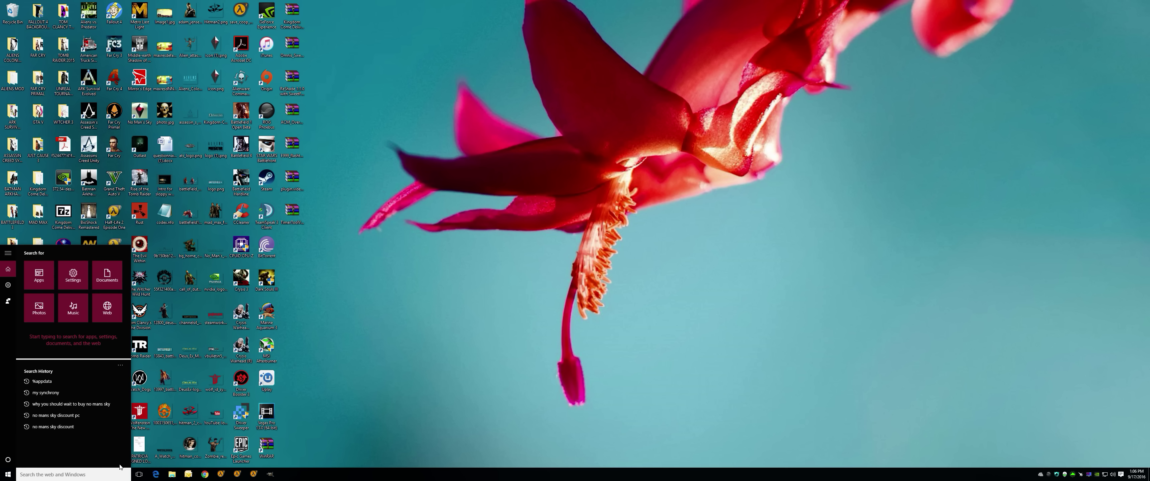
type("%appda")
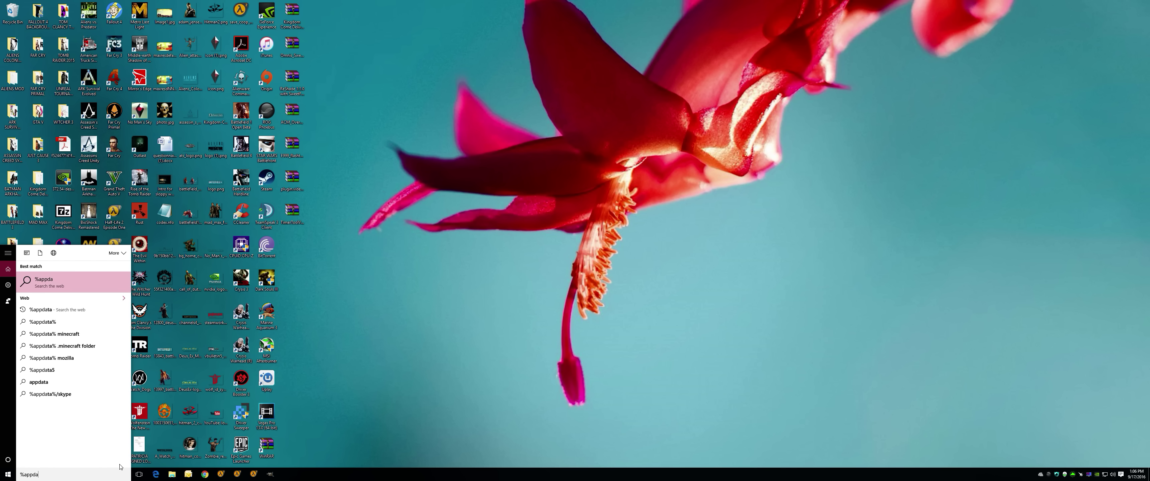
type("ta")
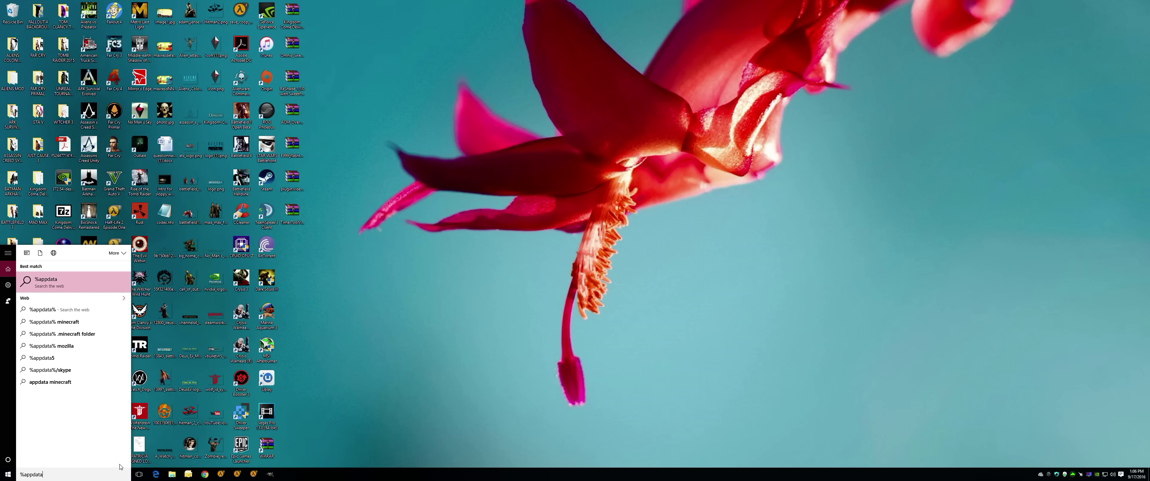
type("%")
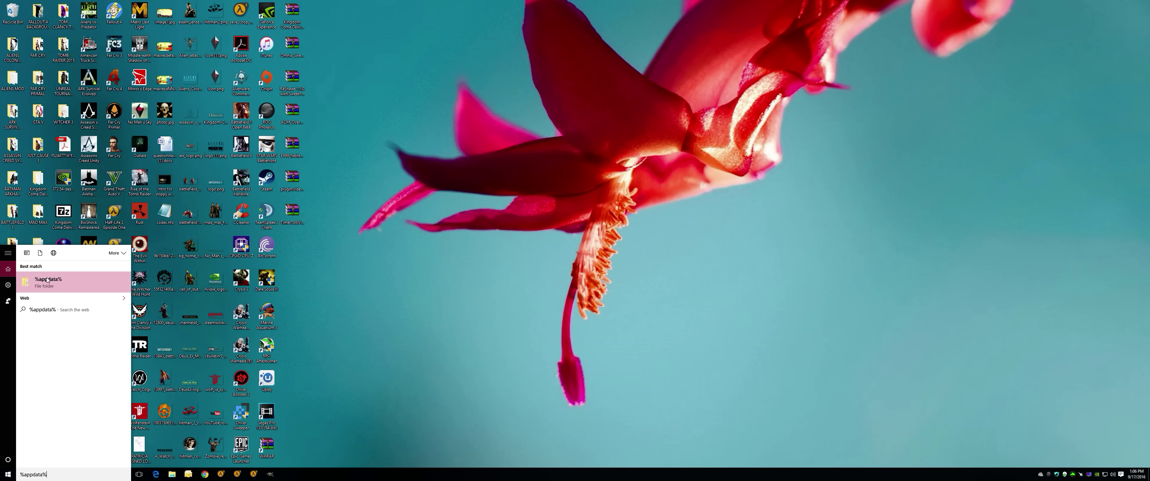
key("Return")
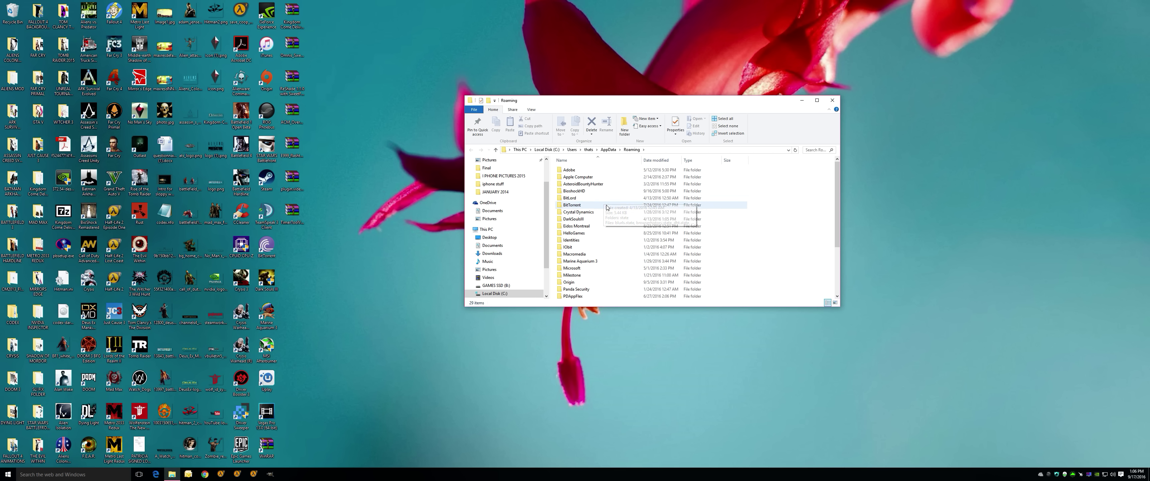
double_click(598, 192)
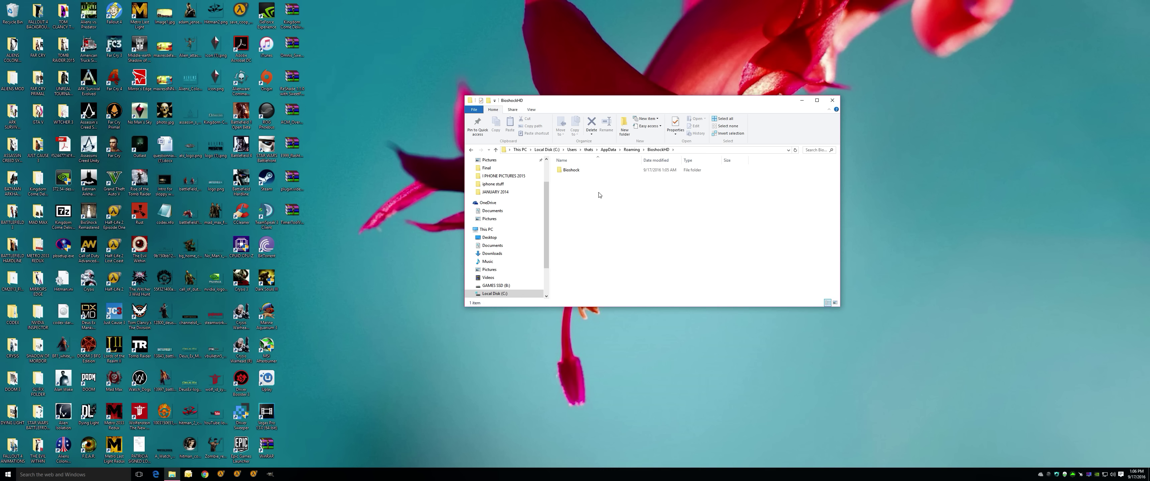
double_click(585, 170)
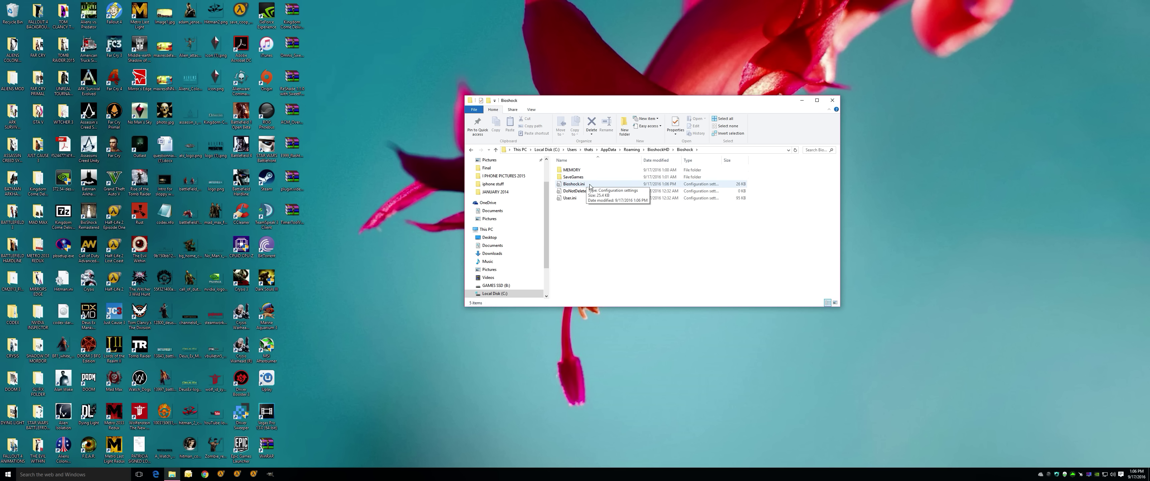
double_click(581, 198)
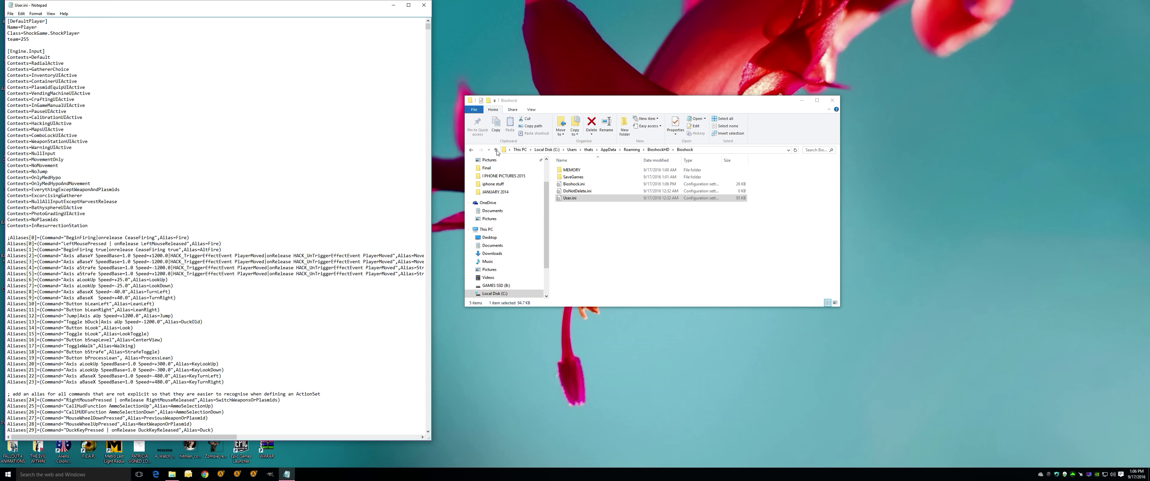
Save User.ini with the D-pad HUD bindings, then close Notepad and the Bioshock folder
left_click_drag(428, 28, 428, 425)
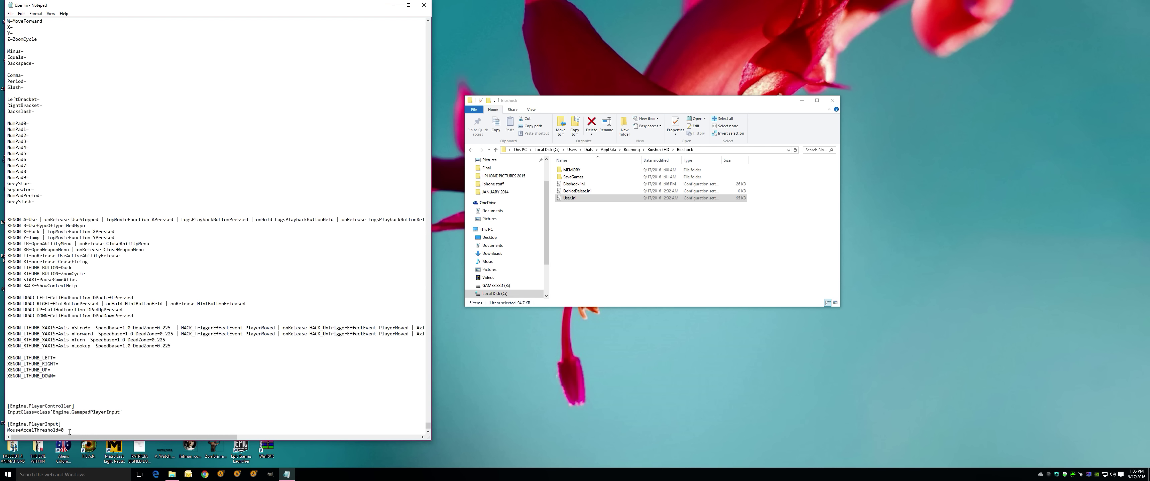
left_click(11, 13)
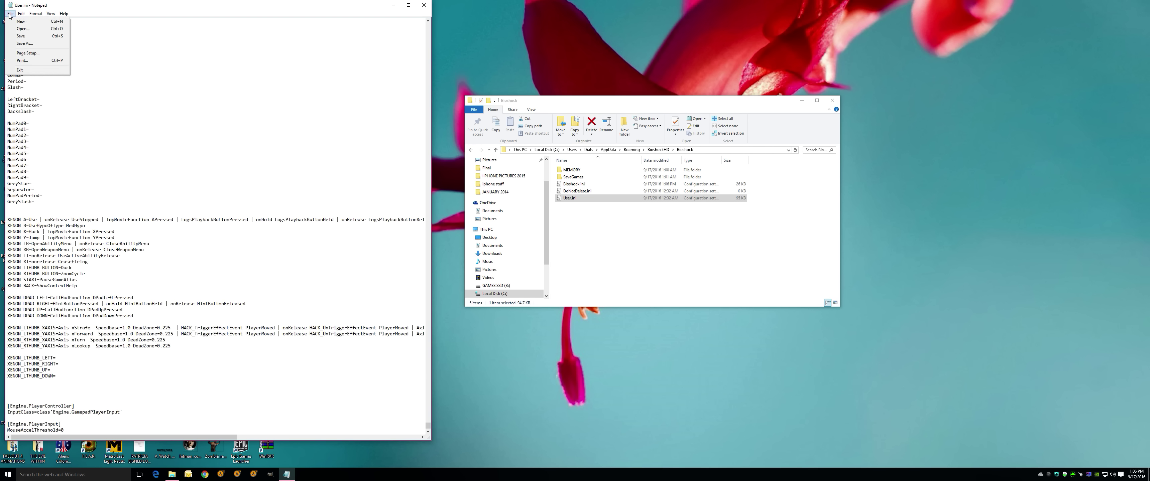
left_click(20, 37)
left_click(424, 5)
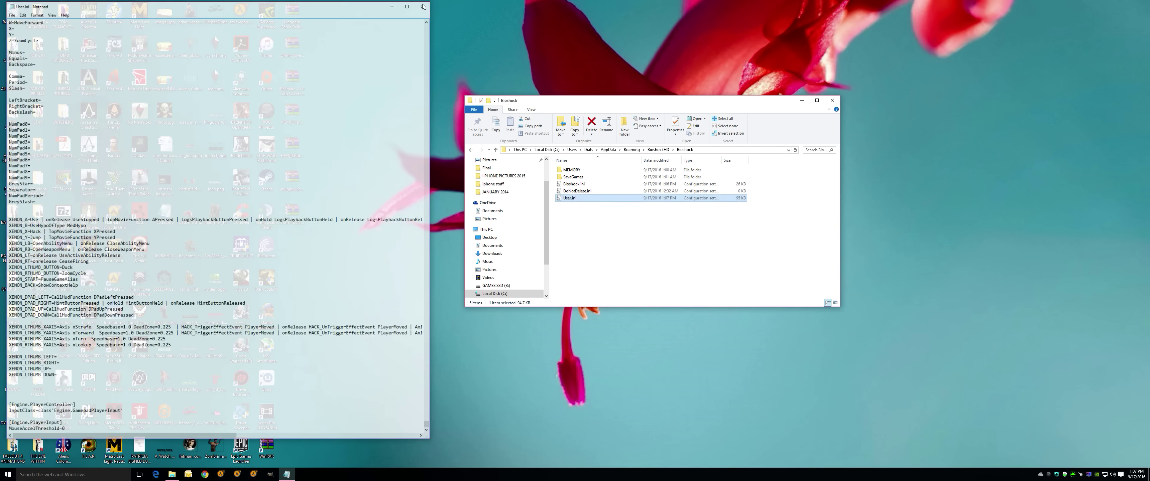
left_click(832, 100)
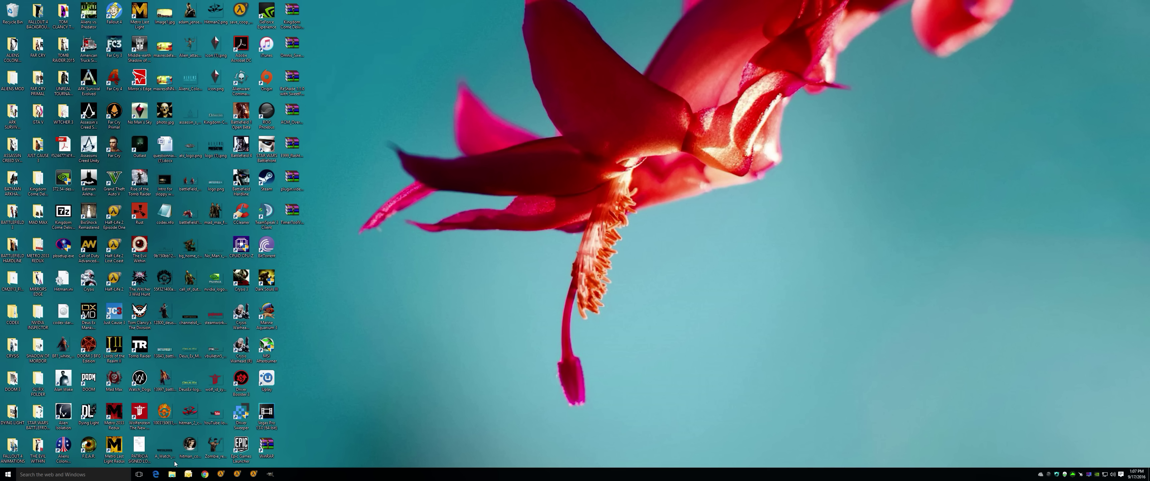
Open File Explorer and browse to C:\Program Files (x86)\Steam\steamapps
left_click(172, 474)
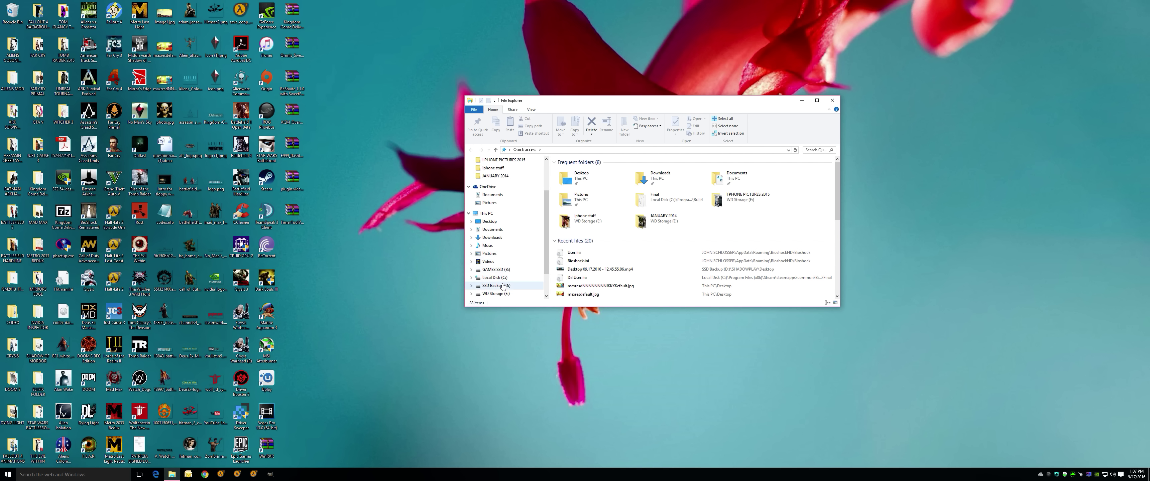
left_click(495, 278)
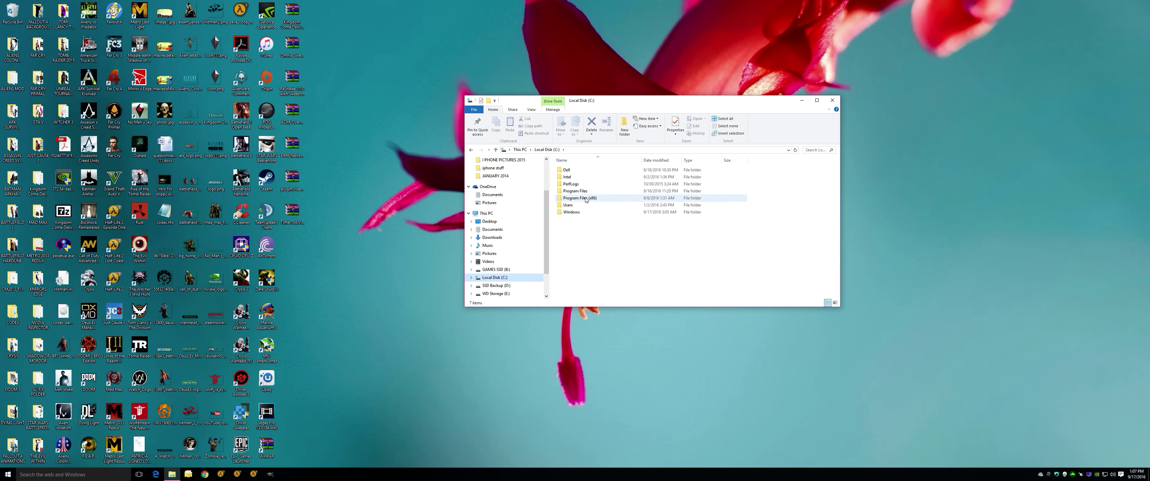
double_click(586, 198)
scroll(614, 272, "down", 6)
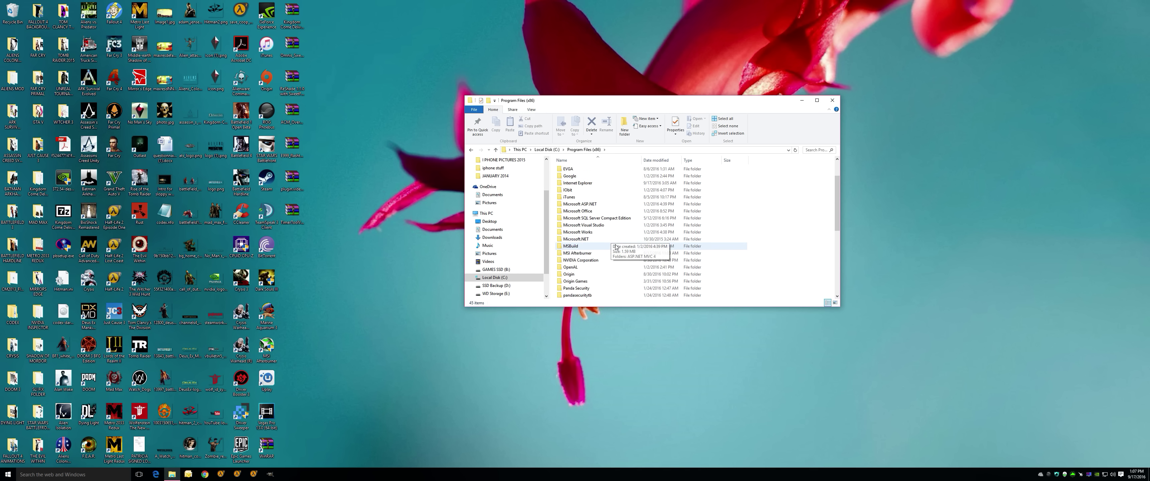
double_click(597, 288)
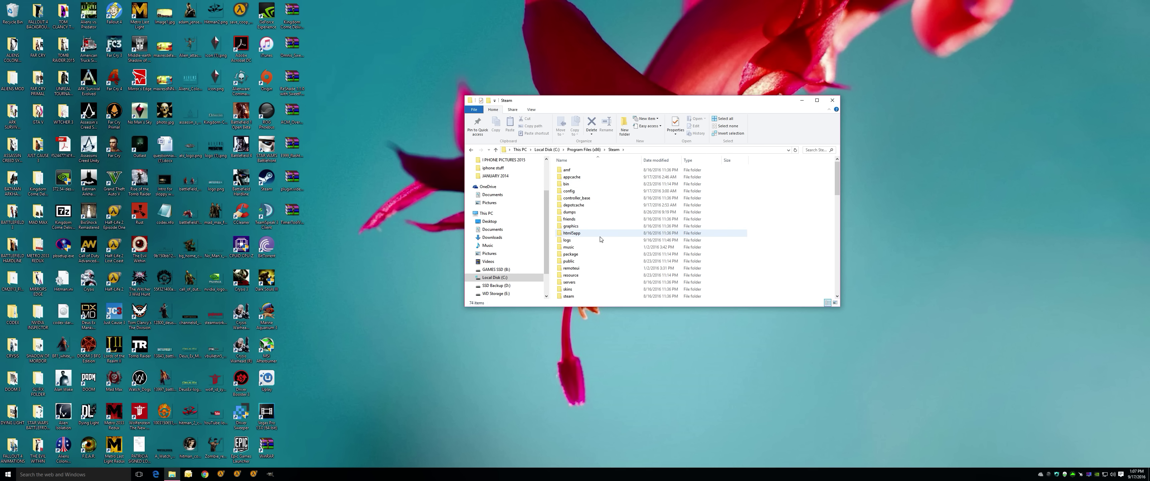
double_click(589, 267)
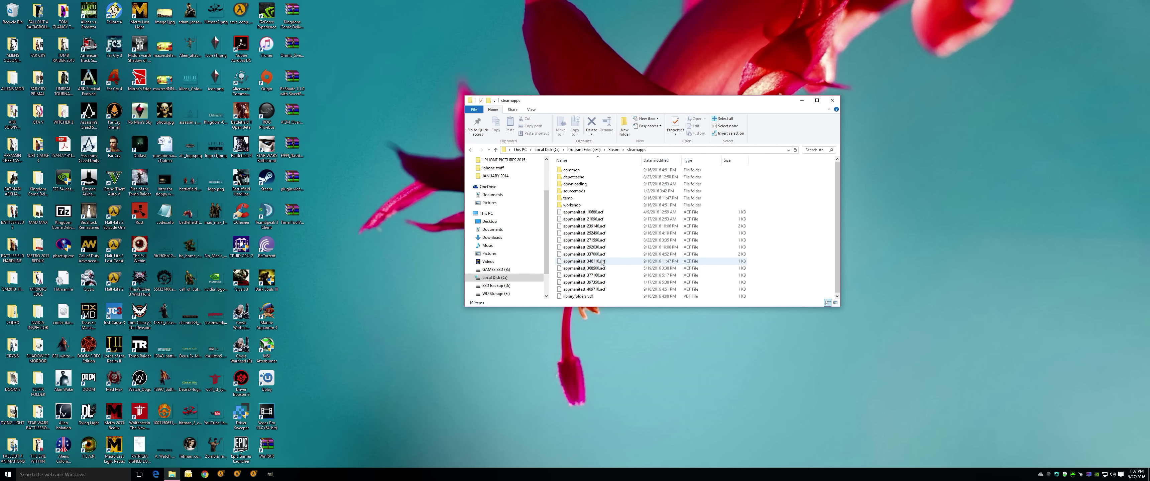
Go into common\BioShock Remastered\Build\Final and open DefUser.ini in Notepad
double_click(581, 171)
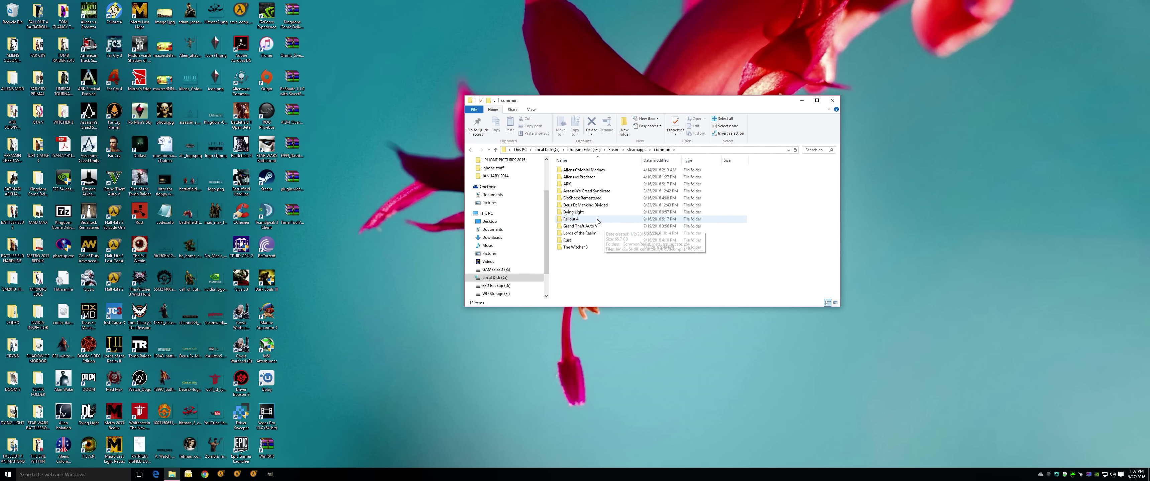
double_click(592, 200)
double_click(571, 178)
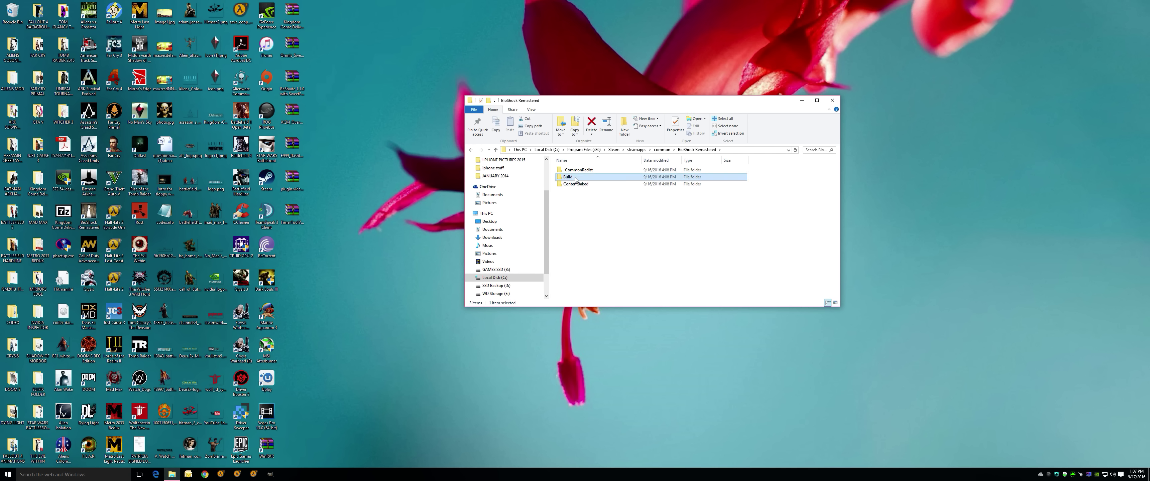
double_click(567, 170)
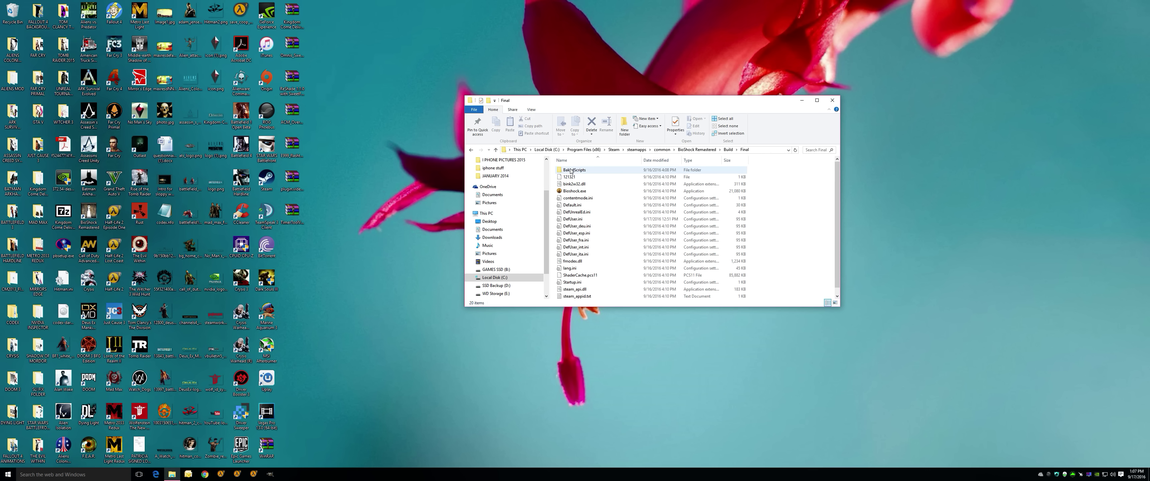
double_click(575, 219)
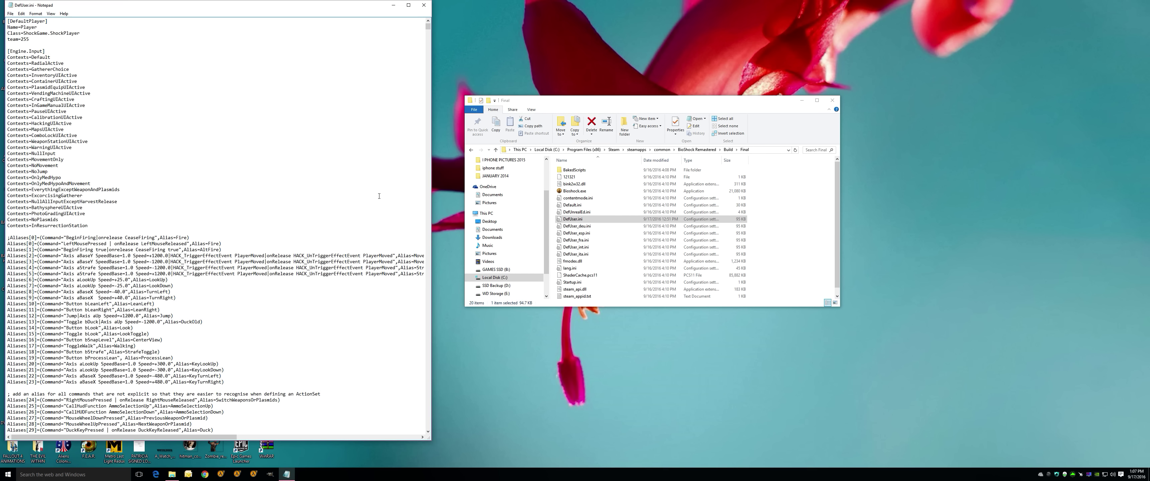
Paste the MouseX/MouseY mouse-look lines with Speed=750 into DefUser.ini, save, and close it
scroll(331, 242, "down", 20)
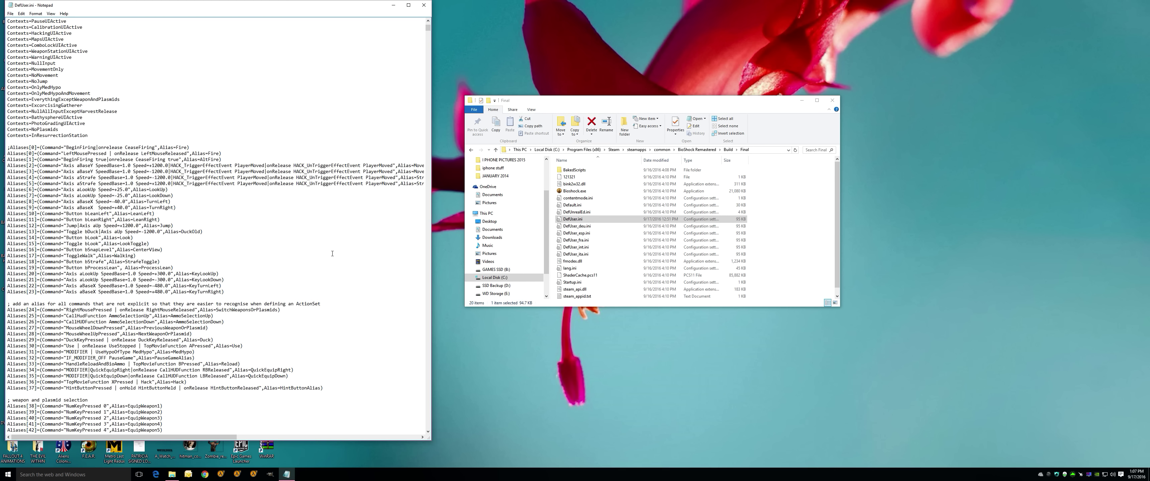
scroll(324, 275, "down", 17)
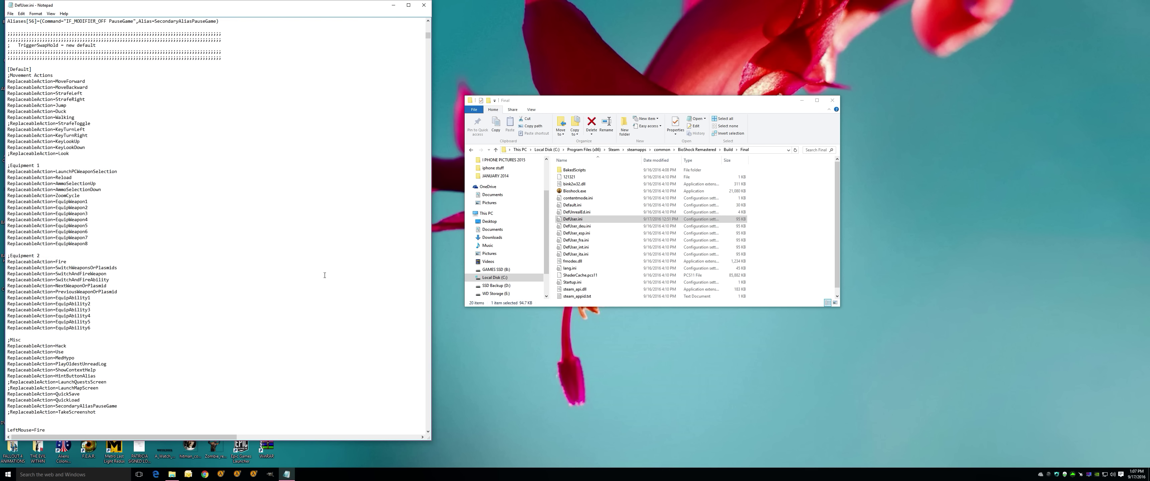
scroll(269, 224, "down", 4)
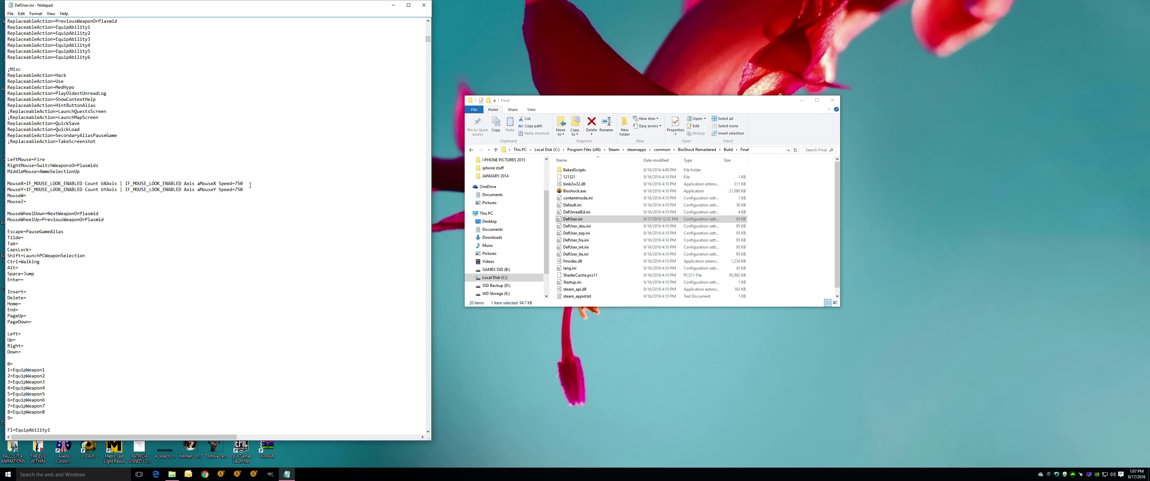
left_click(21, 13)
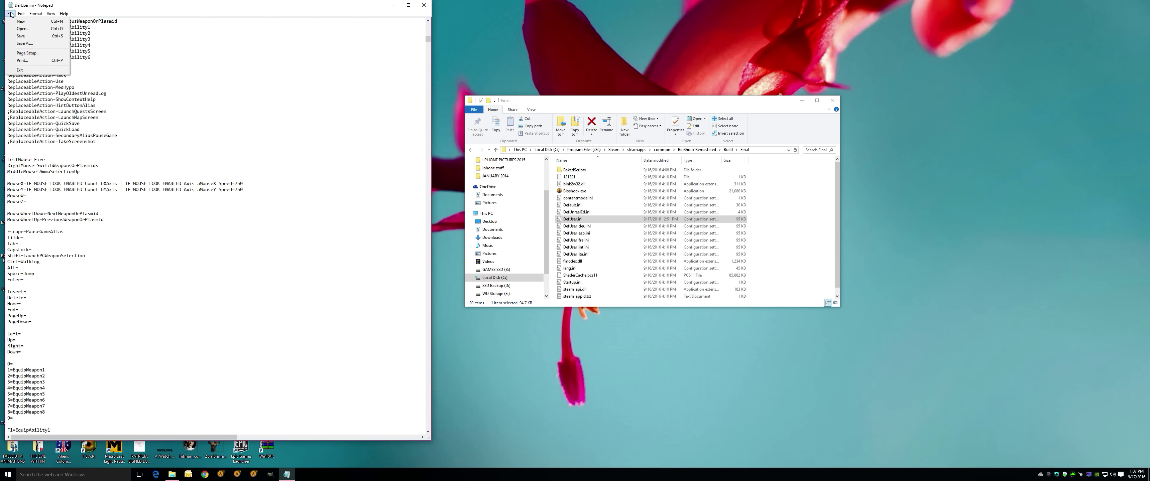
left_click(32, 45)
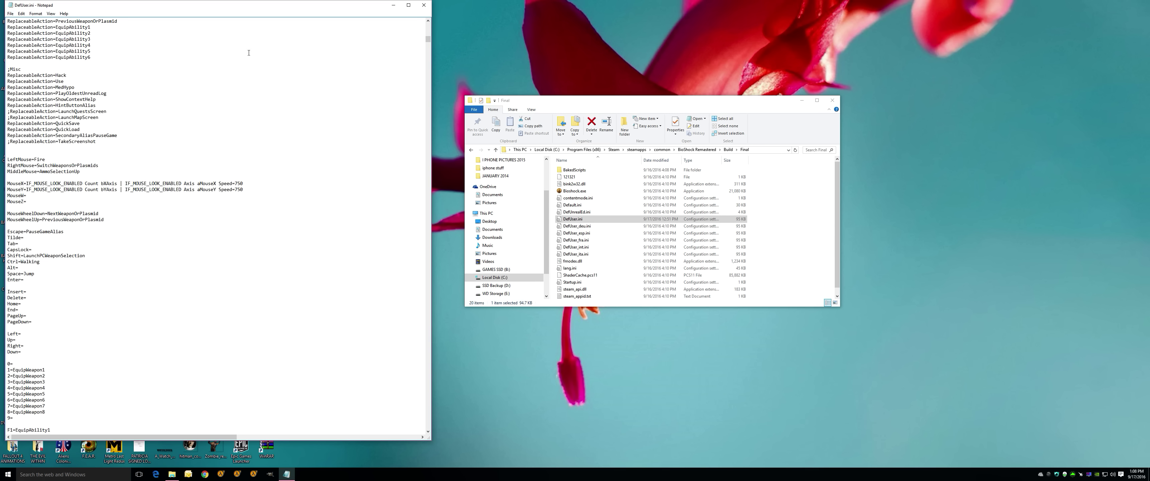
key("ctrl+s")
left_click(424, 5)
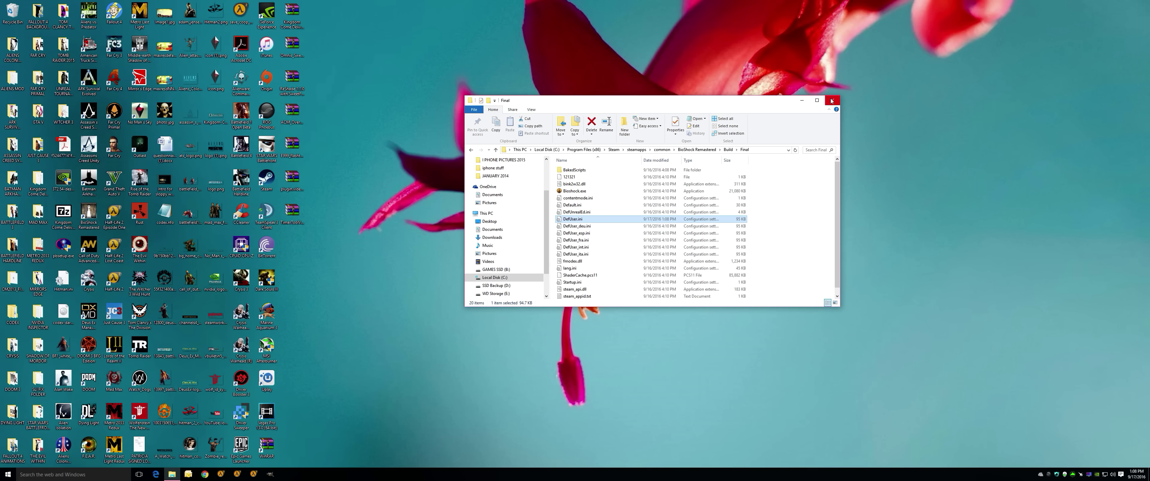
Close the Build\Final File Explorer window, leaving only the desktop
left_click(831, 100)
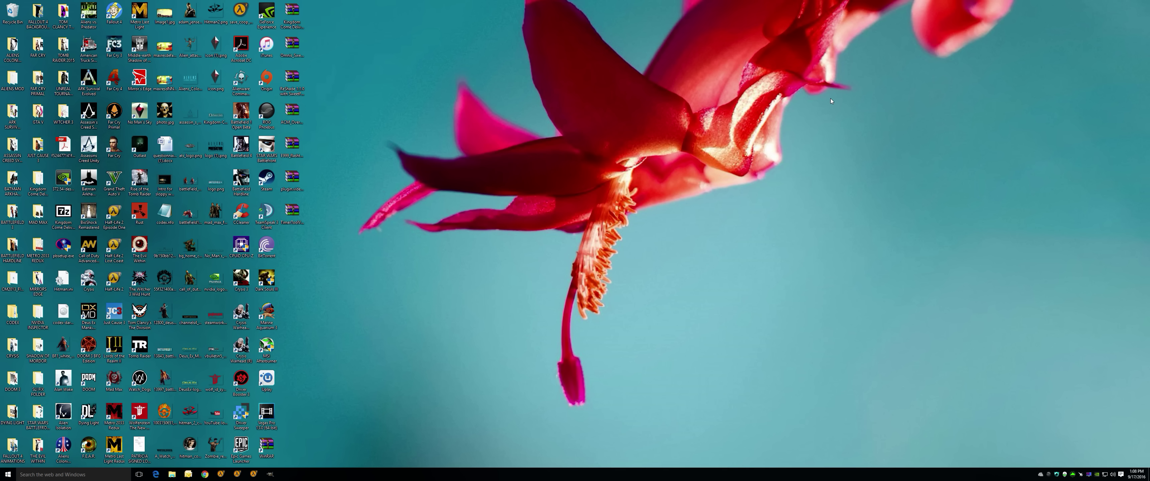